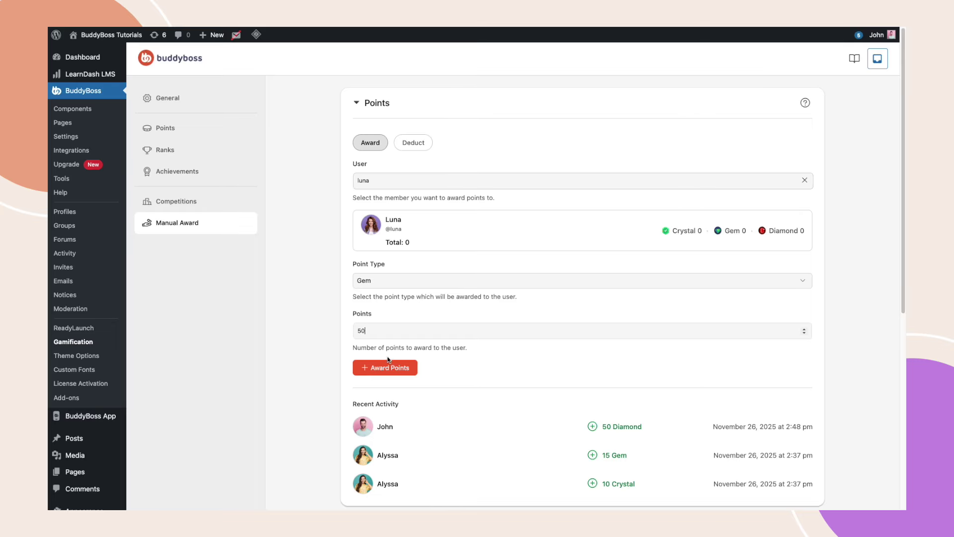
Award 50 Gem points to the chosen member.
left_click(374, 369)
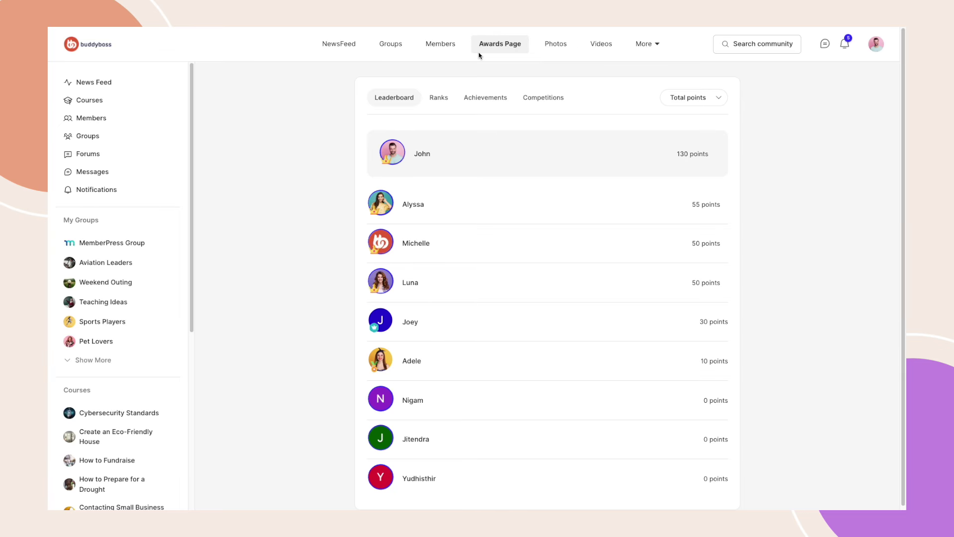
View the Competitions section of the community's awards page.
left_click(544, 102)
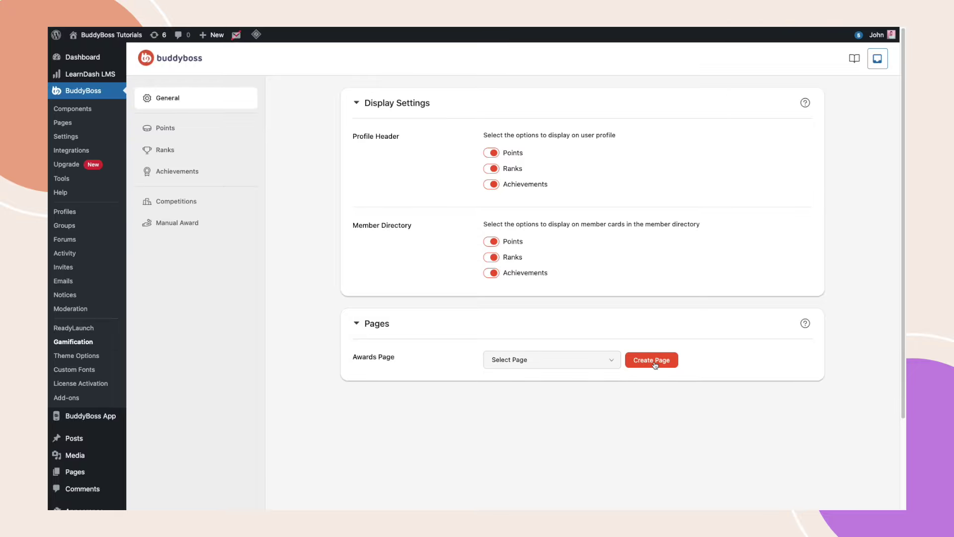
Assign the existing "Awards Page" as the gamification awards page.
left_click(611, 360)
left_click(552, 425)
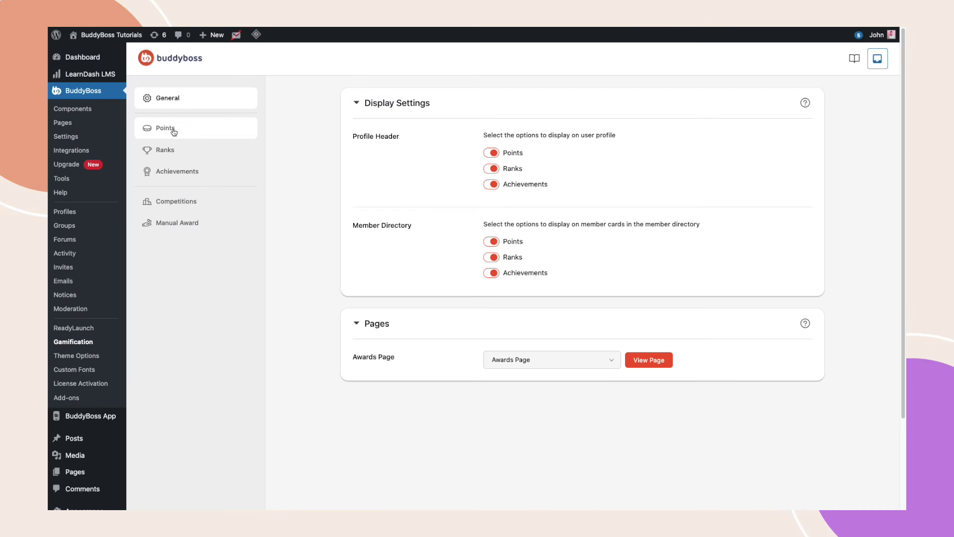
Add a point type with singular name Crystal, plural name Crystals and the green checkmark icon, and save it.
left_click(172, 129)
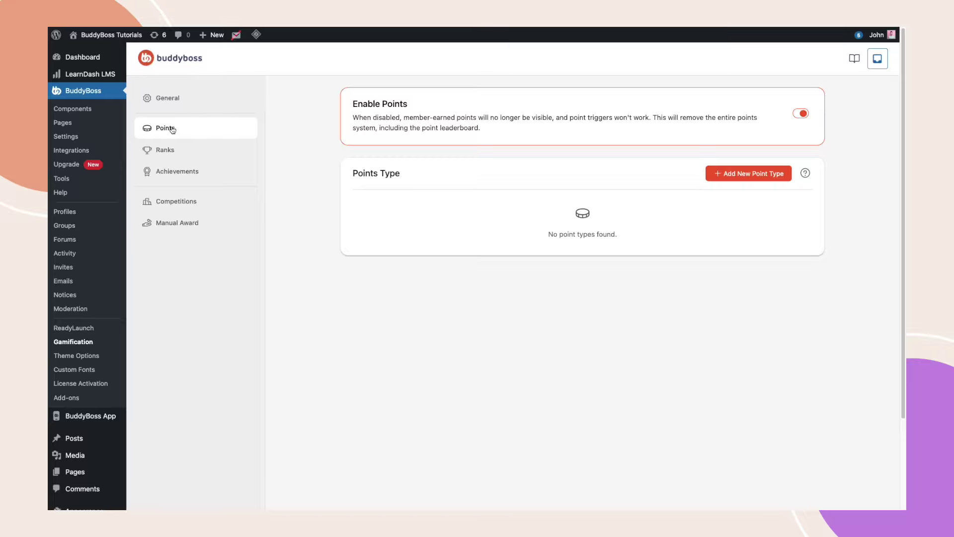
left_click(744, 177)
left_click(398, 185)
type("Crystal")
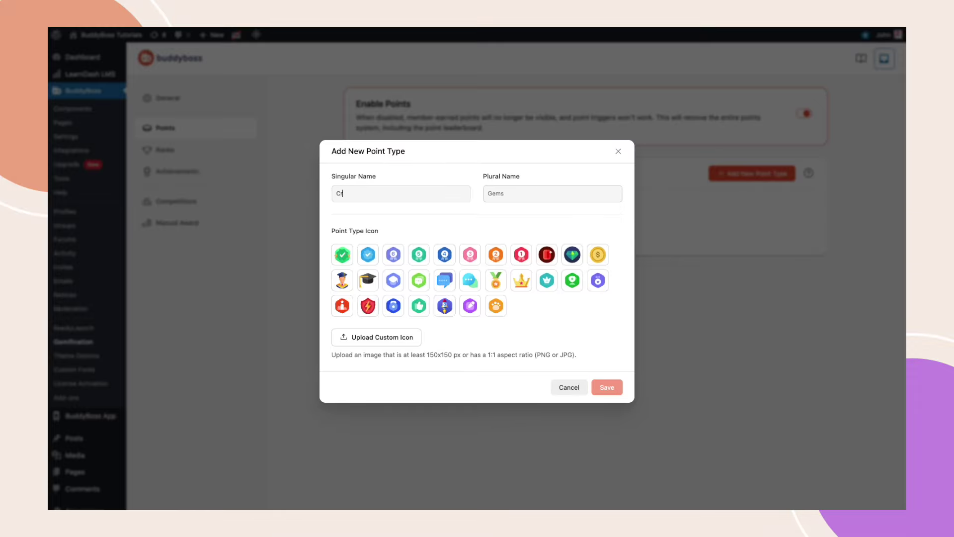
key("Tab")
type("Crystals")
left_click(347, 258)
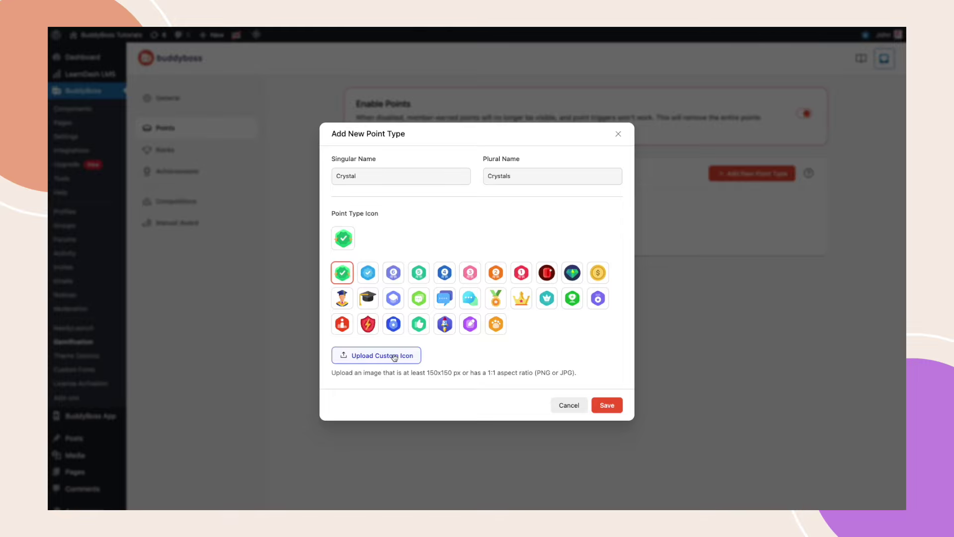
left_click(611, 405)
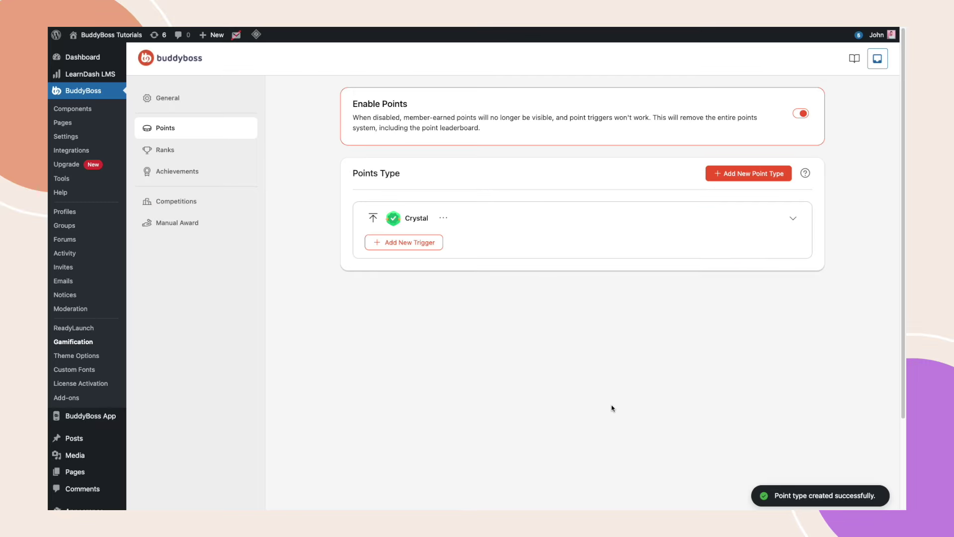
Start a new trigger for the Crystal point type with the user action "A user logs in".
left_click(390, 246)
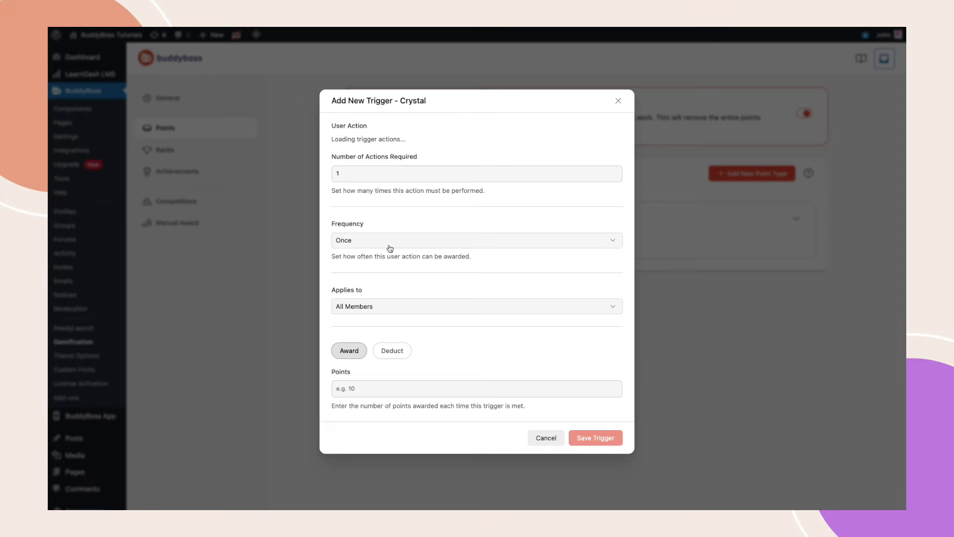
left_click(385, 141)
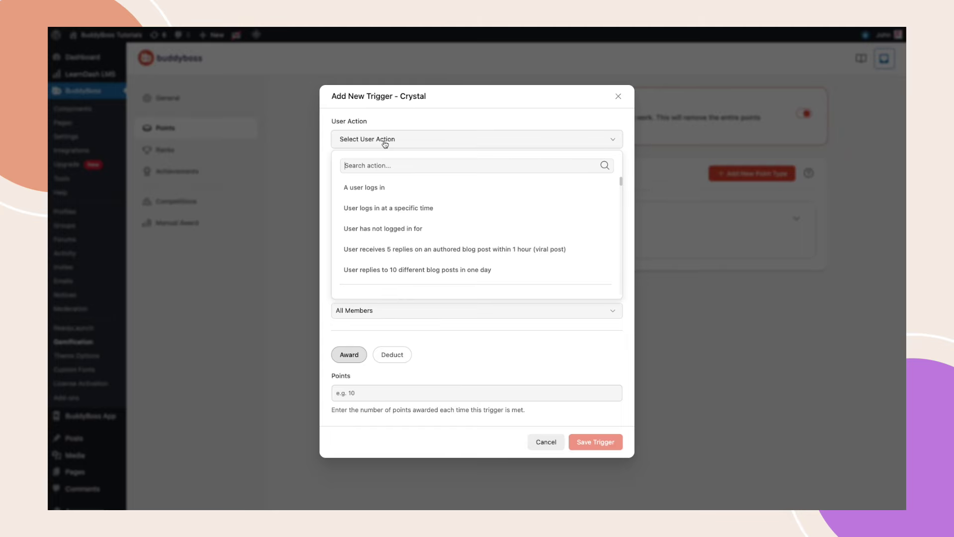
left_click(396, 194)
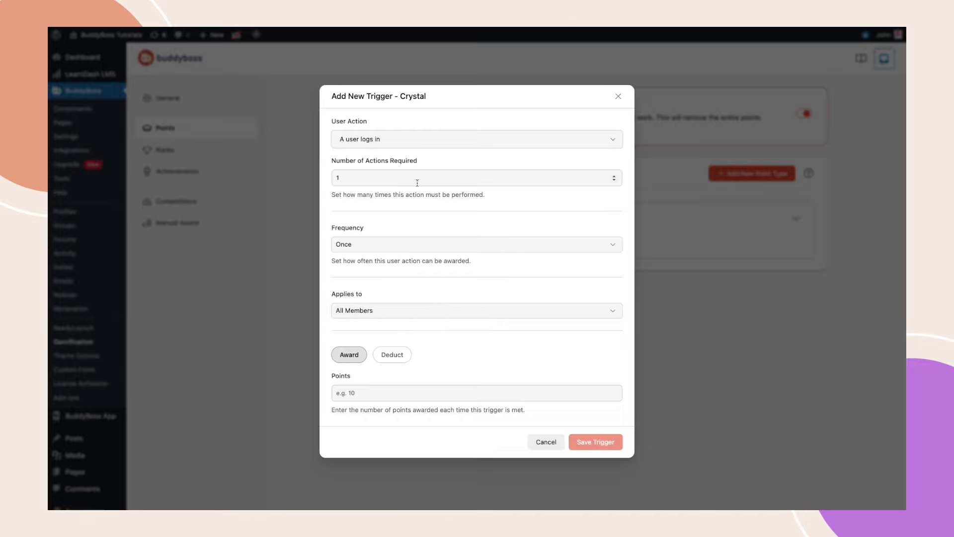
Examine the trigger's frequency choices and its Profile Type, Gender and WordPress Role audience options, ending with All Members selected.
left_click(391, 247)
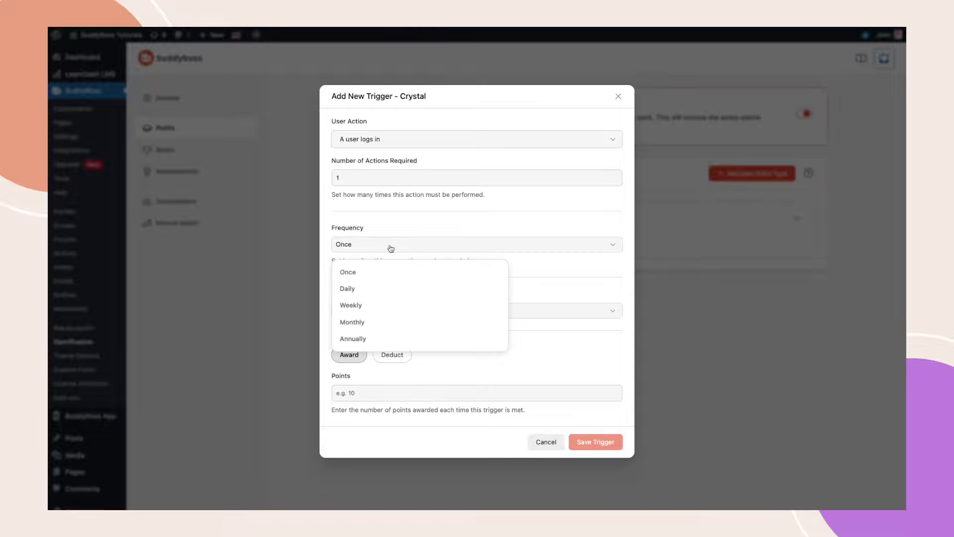
left_click(391, 247)
left_click(377, 312)
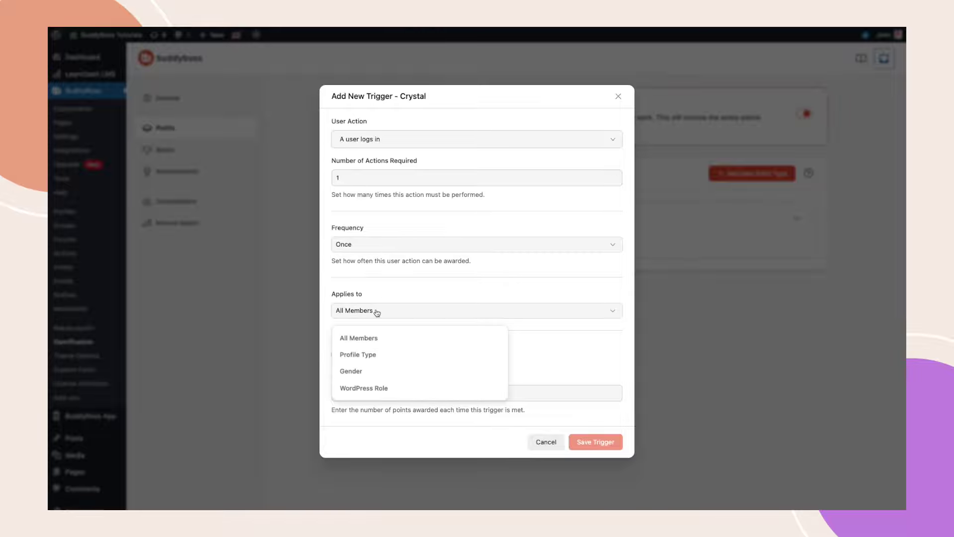
left_click(390, 354)
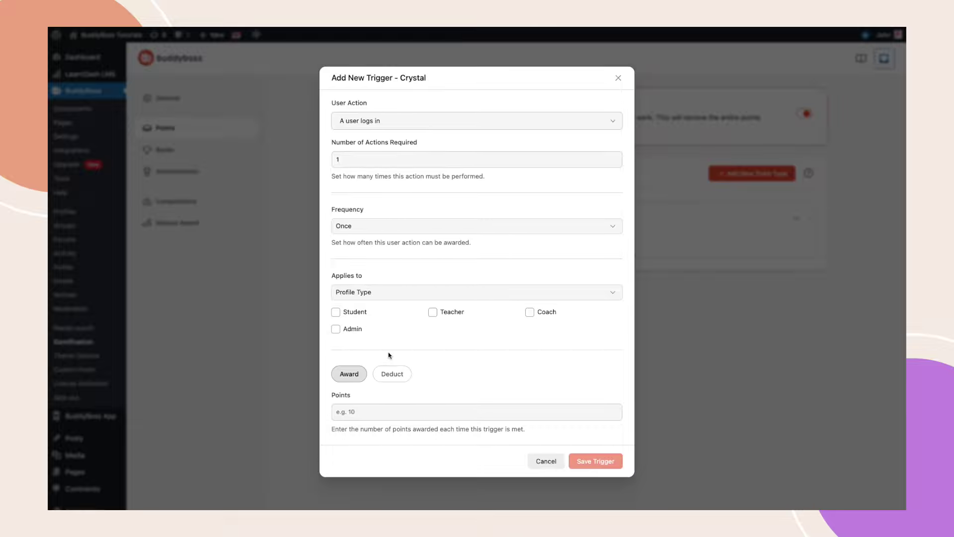
left_click(386, 294)
left_click(375, 350)
left_click(369, 300)
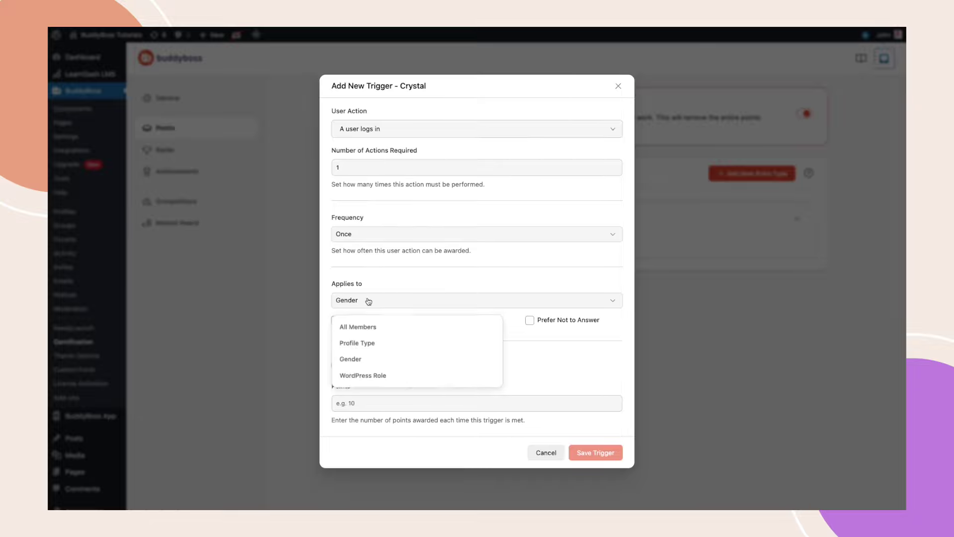
left_click(373, 375)
left_click(386, 281)
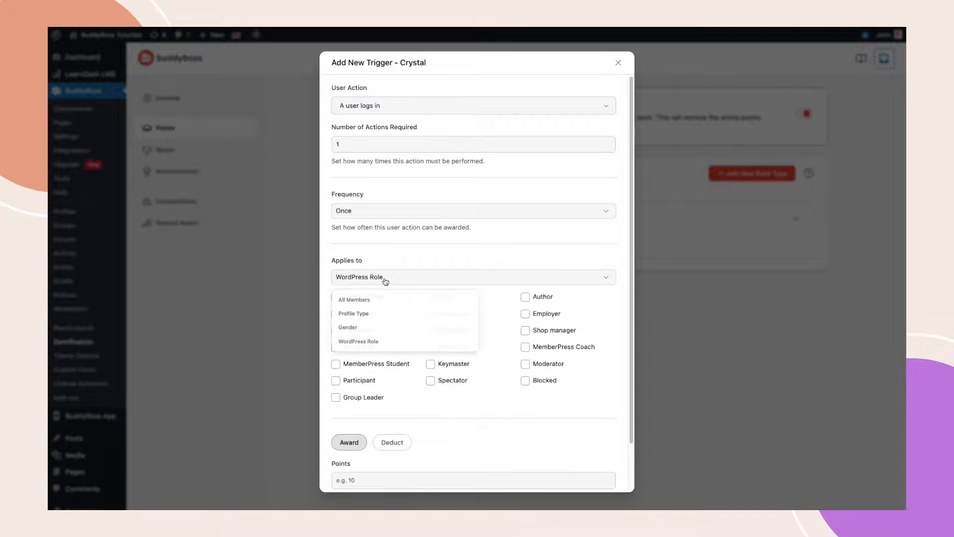
left_click(375, 301)
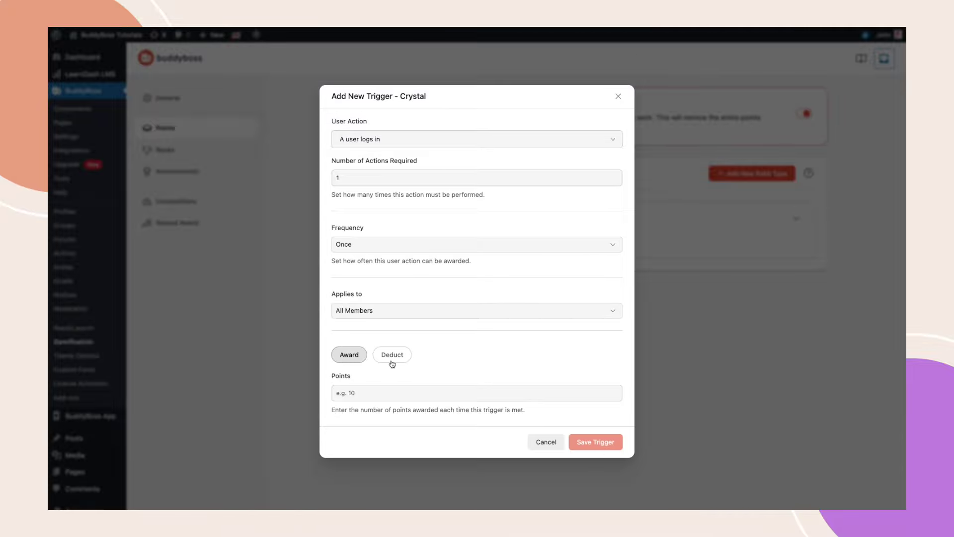
Set the login trigger to award 10 points and save it.
left_click(363, 390)
type("10")
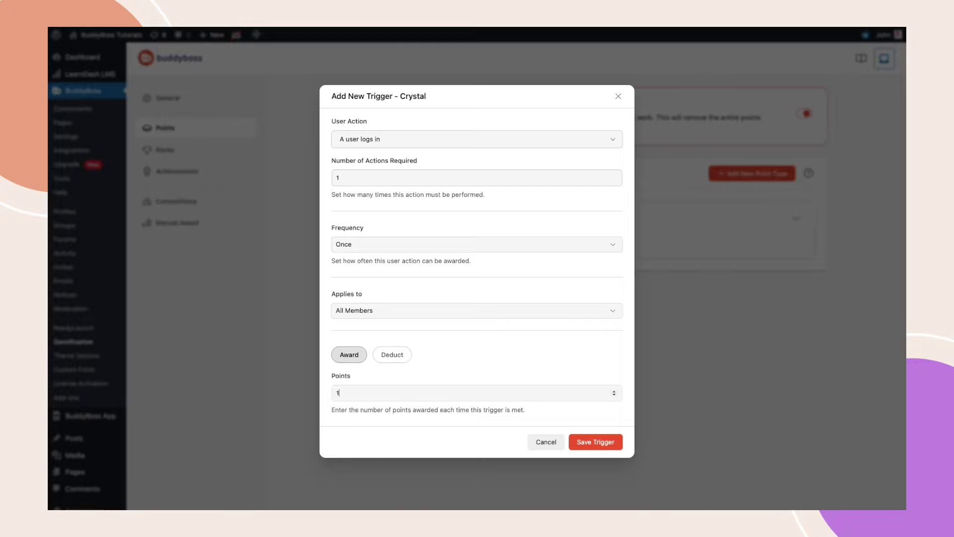
left_click(587, 442)
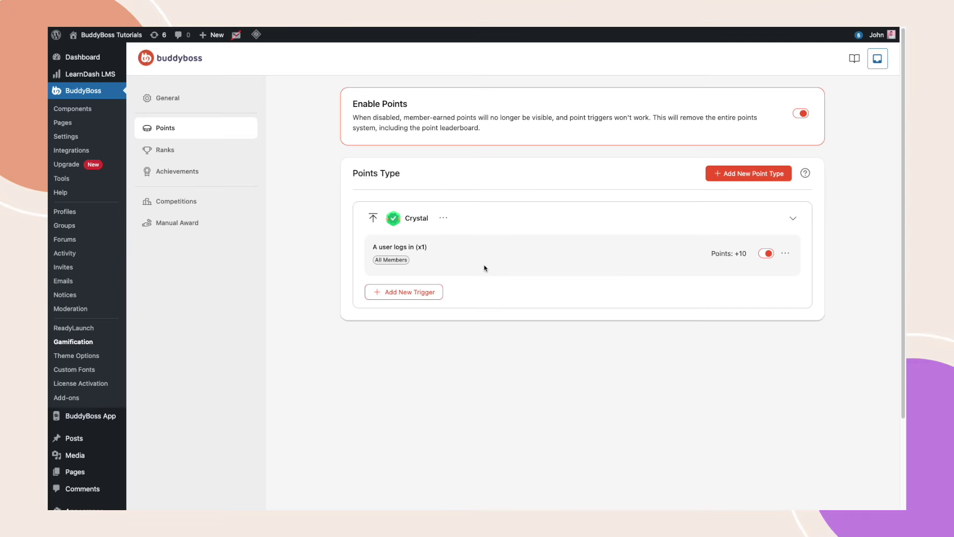
Check the management options of the login trigger and of the Crystal point type without changing them.
left_click(785, 253)
left_click(443, 218)
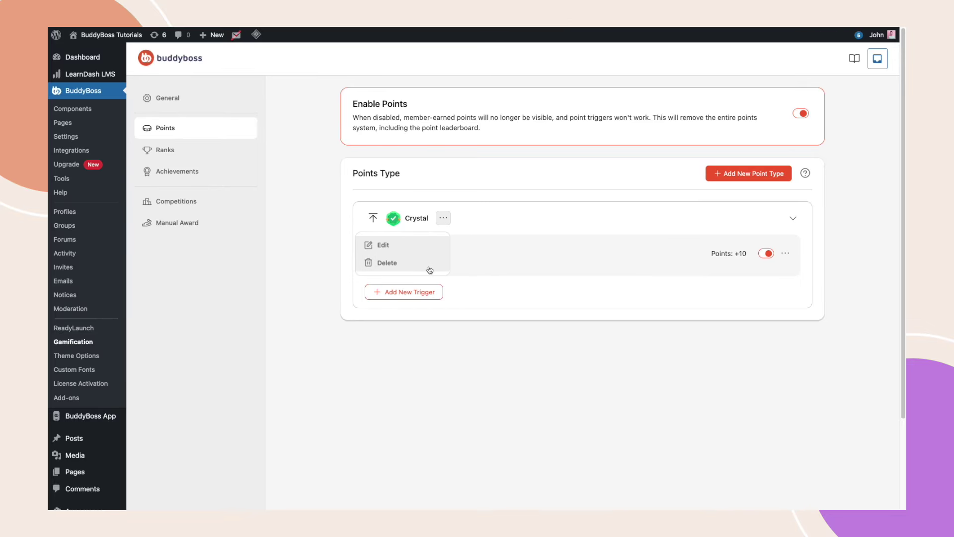
left_click(509, 222)
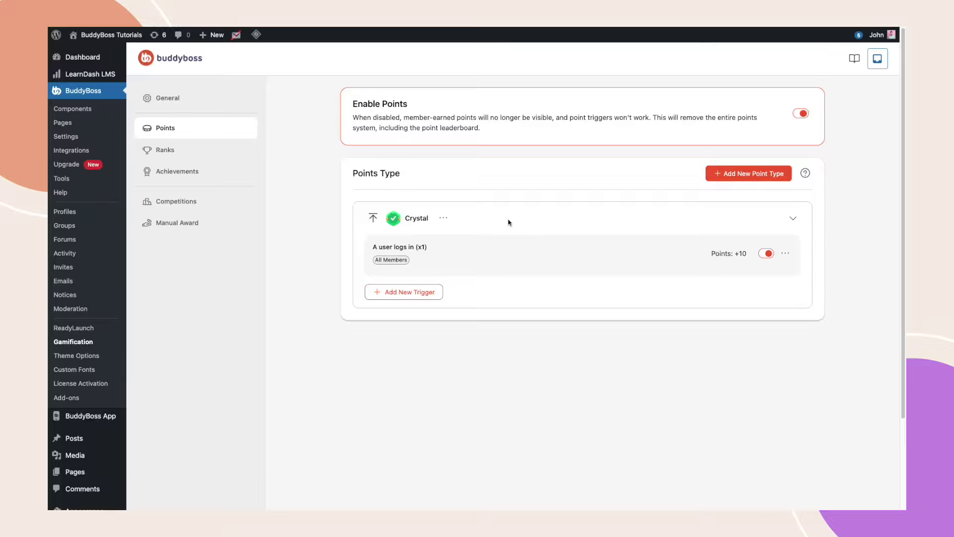
Add a rank named Explorer with the medal icon, 100 points needed and no unlocked content, and save it.
left_click(189, 151)
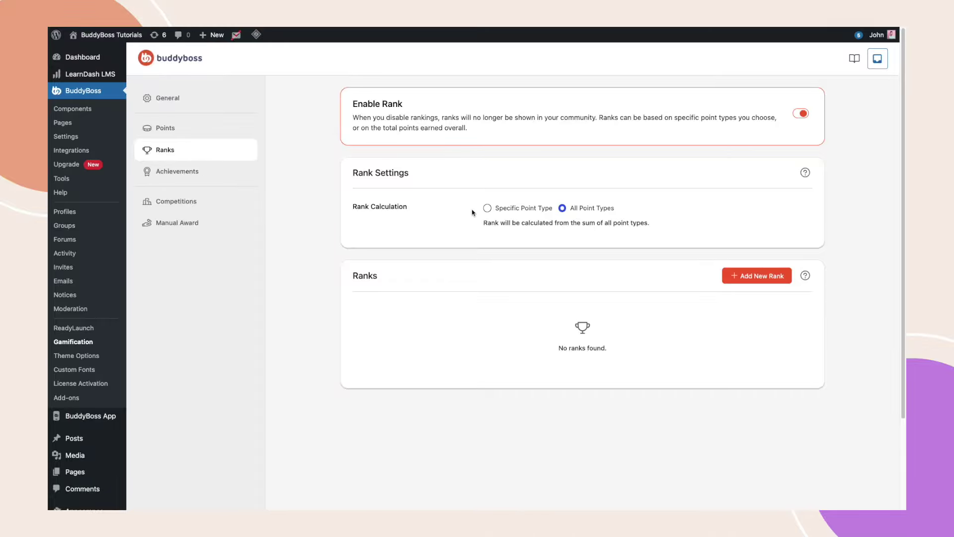
left_click(745, 276)
type("Explorer")
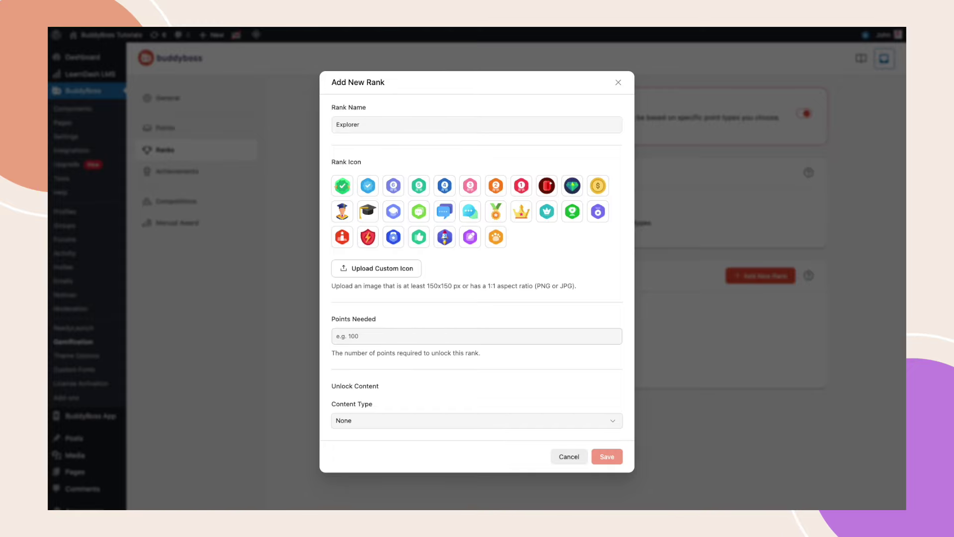
left_click(498, 217)
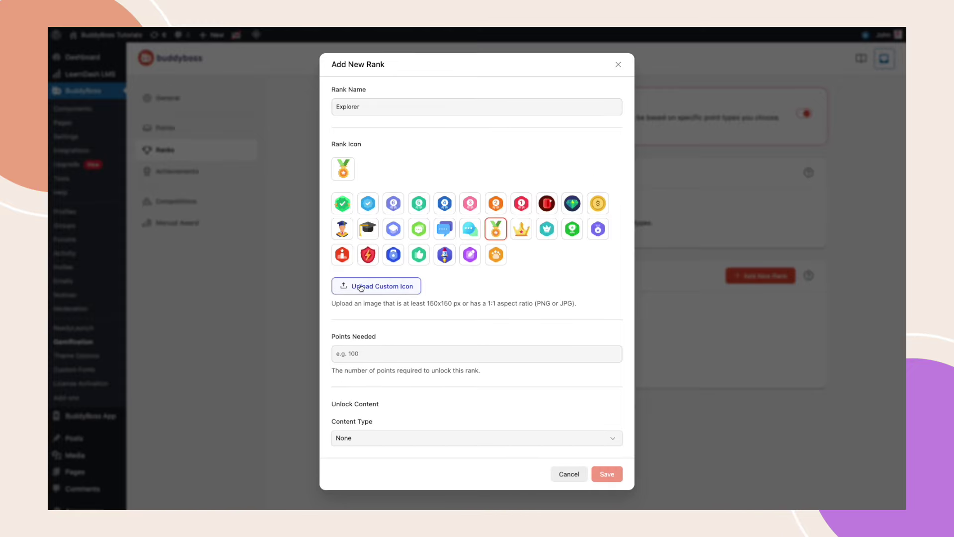
left_click(347, 355)
type("100")
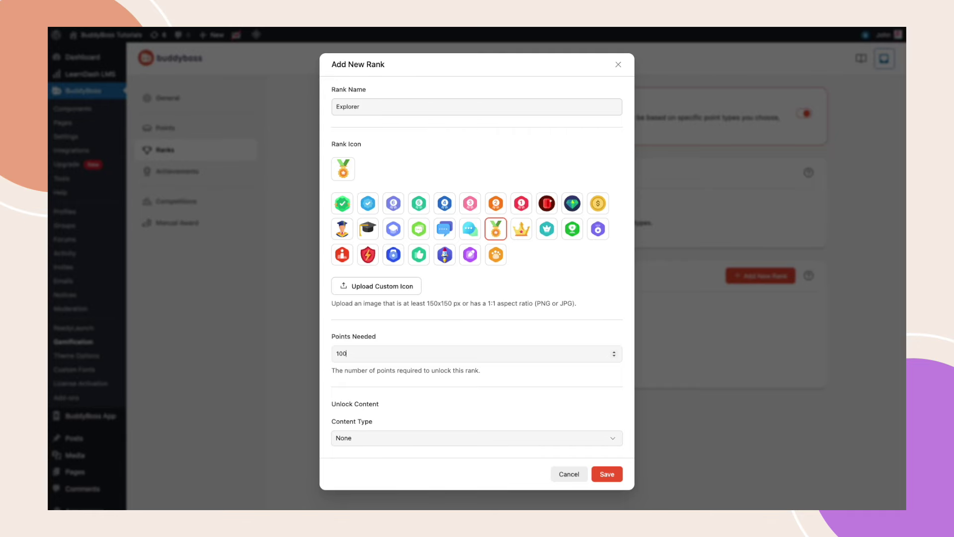
left_click(422, 436)
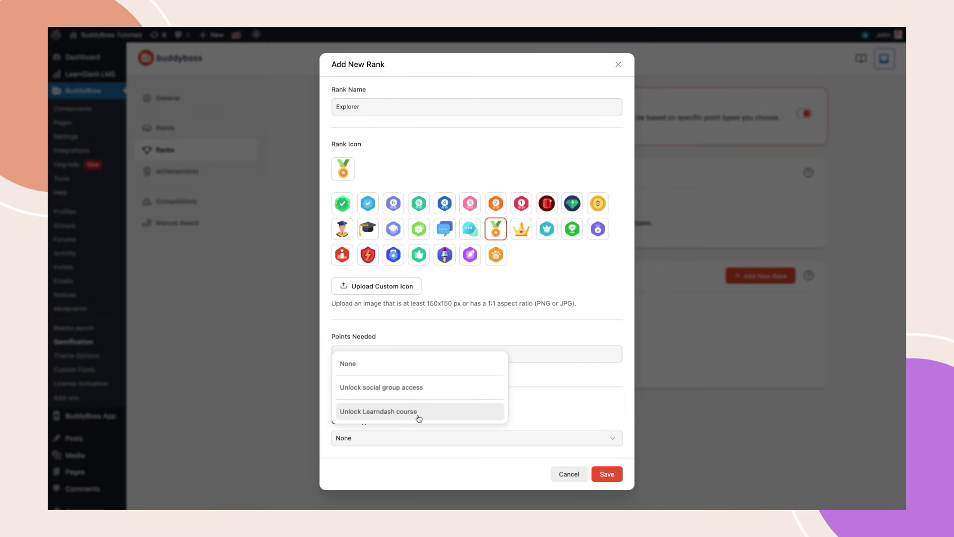
left_click(423, 438)
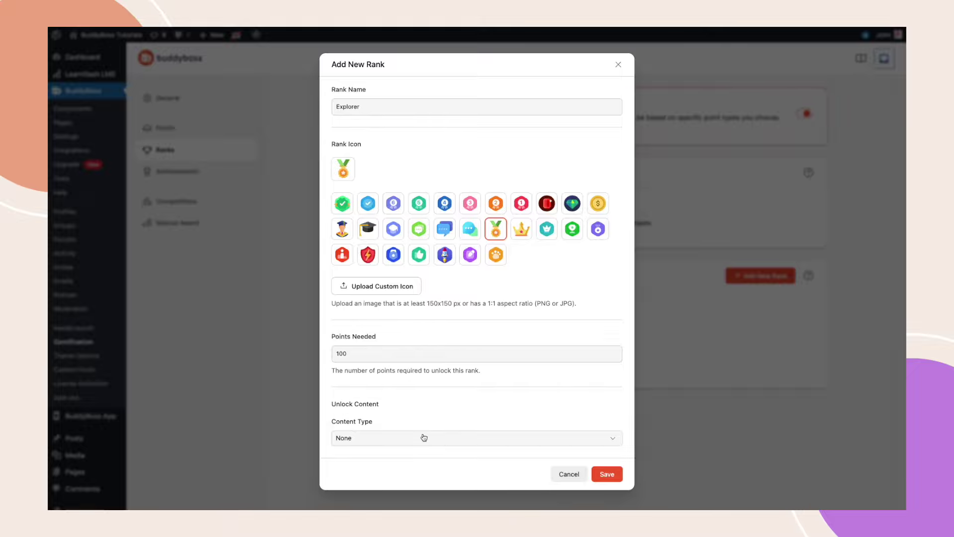
left_click(606, 476)
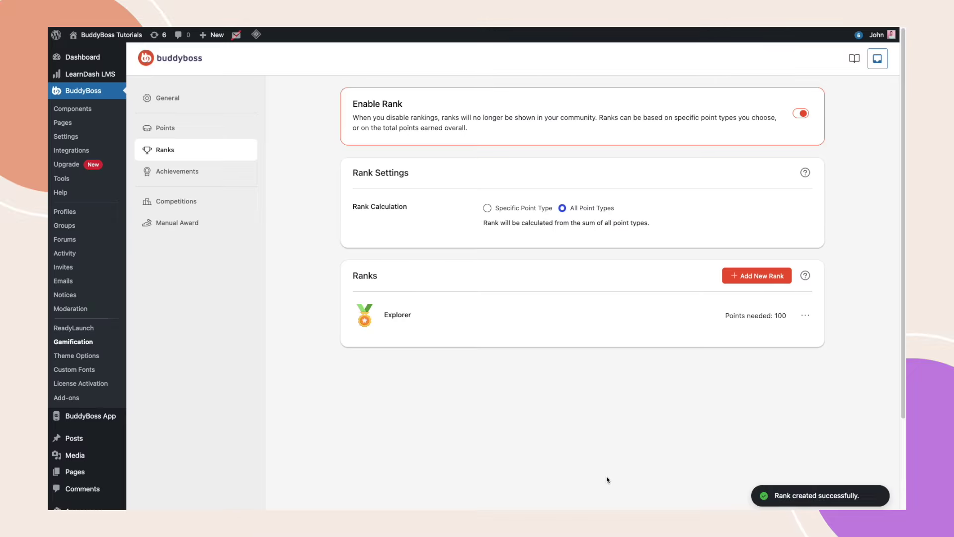
Check the management options available for the Explorer rank.
left_click(805, 315)
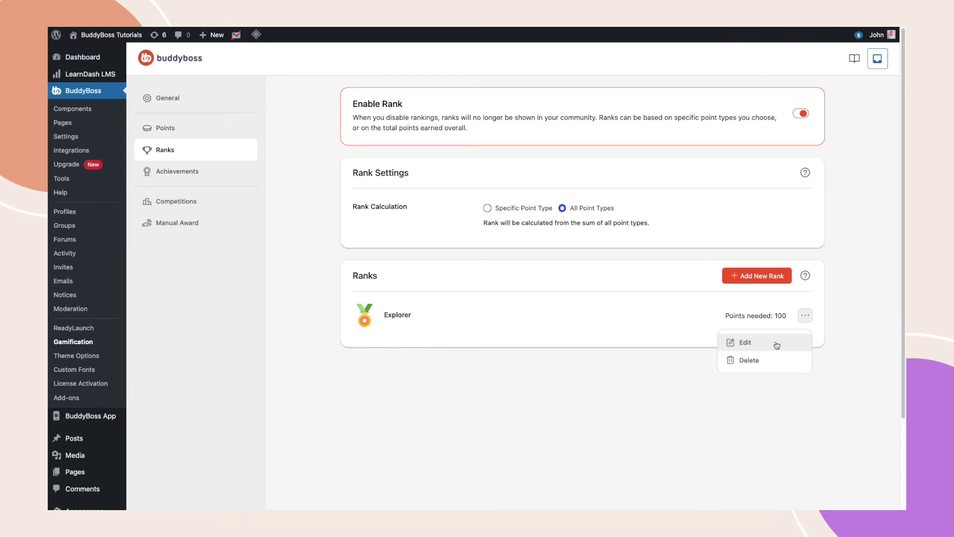
left_click(806, 315)
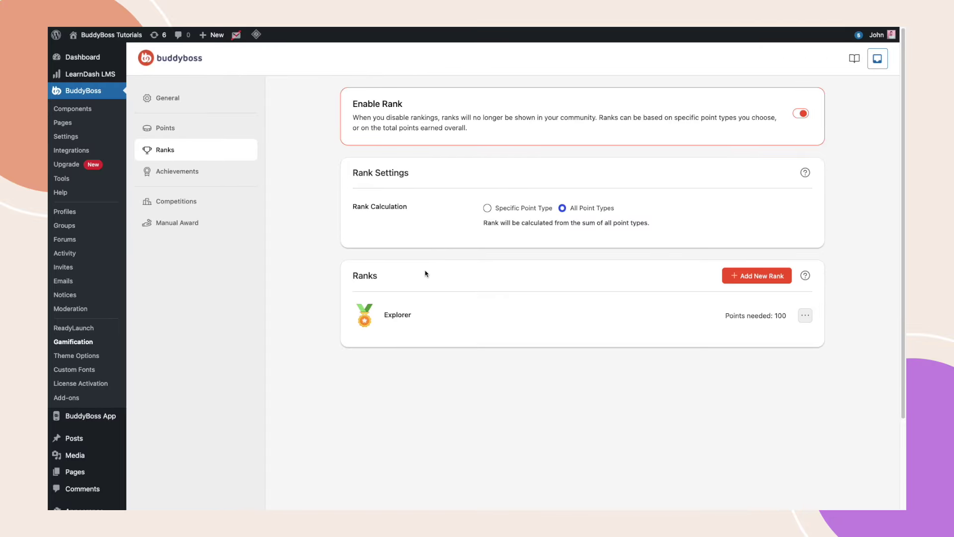
Add an achievement named Gem Gatherer, triggered by reaching the Explorer rank, with the blue hexagonal star badge icon, and save it.
left_click(193, 178)
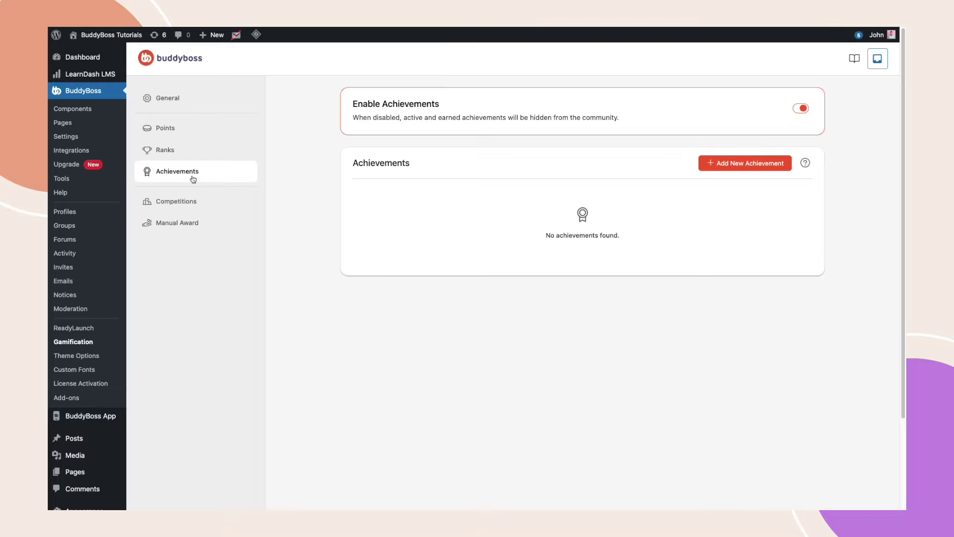
left_click(735, 165)
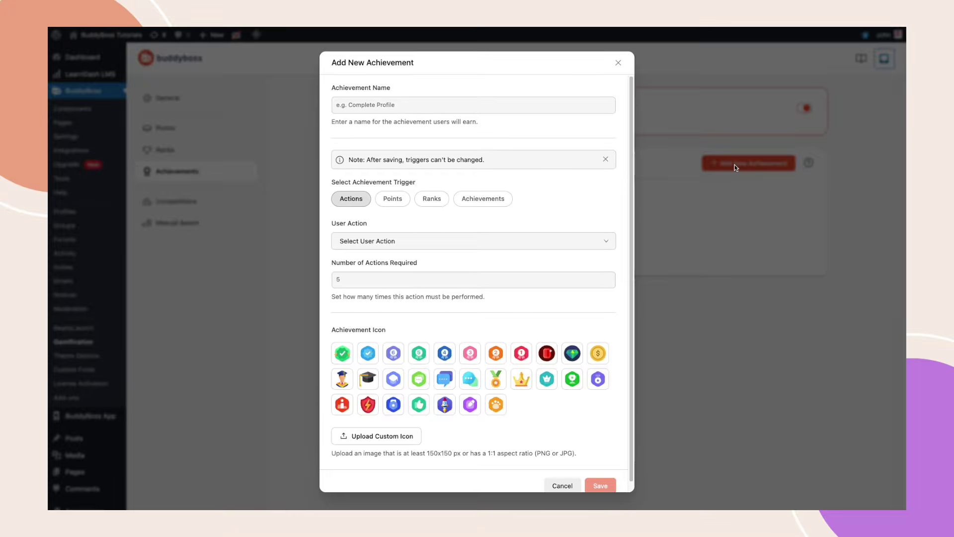
type("Gem Gatherer")
left_click(432, 202)
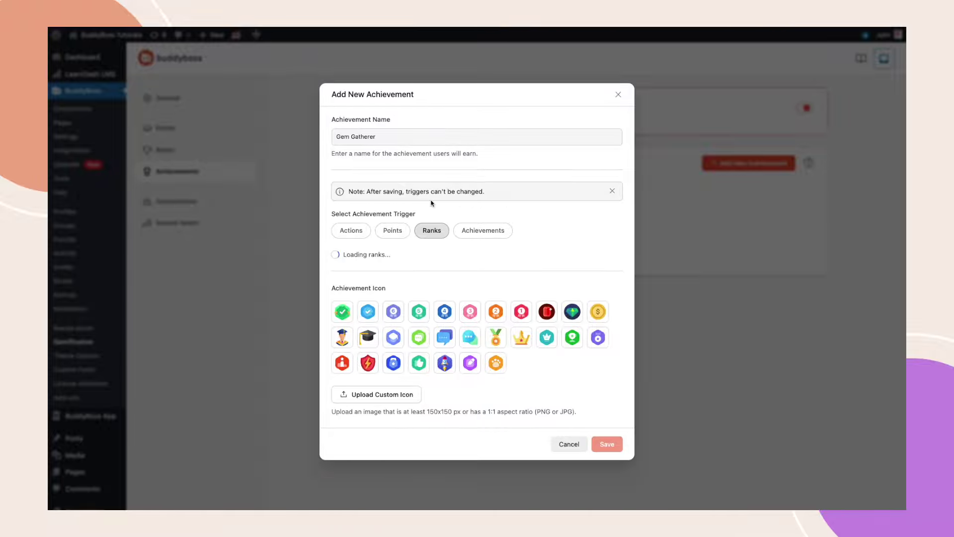
left_click(429, 256)
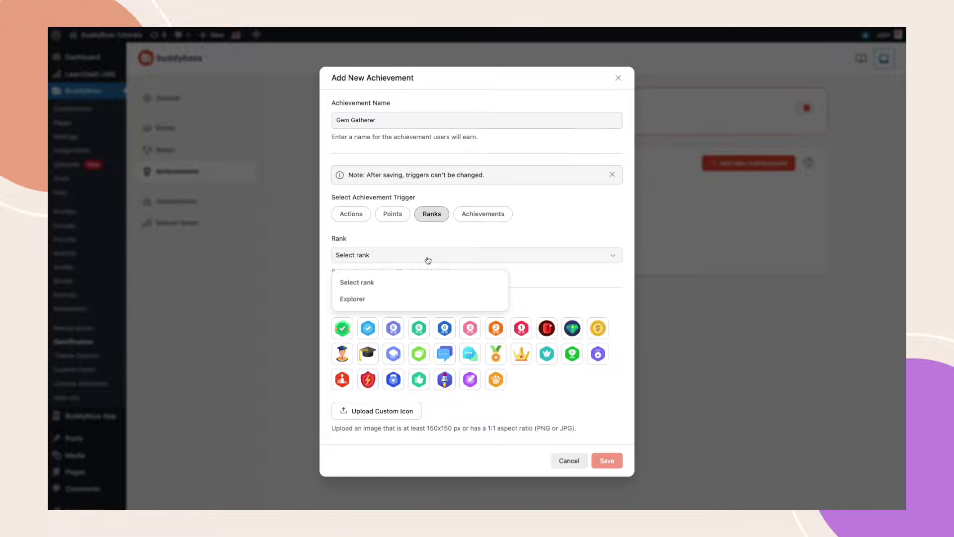
left_click(396, 299)
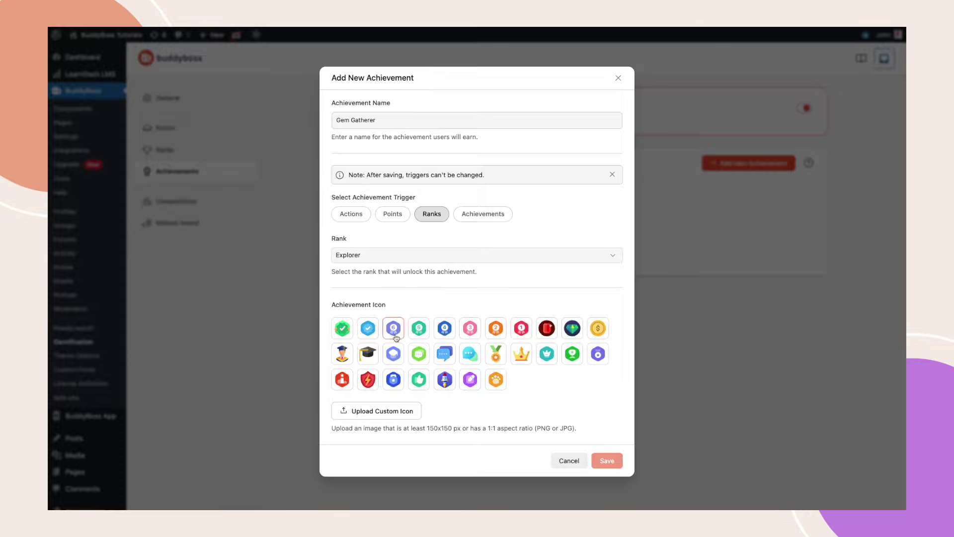
left_click(394, 384)
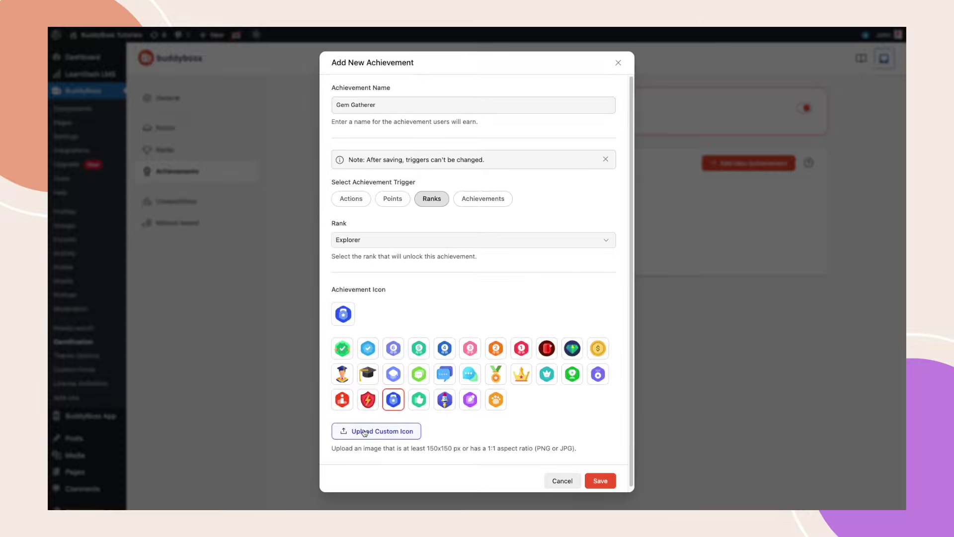
left_click(601, 481)
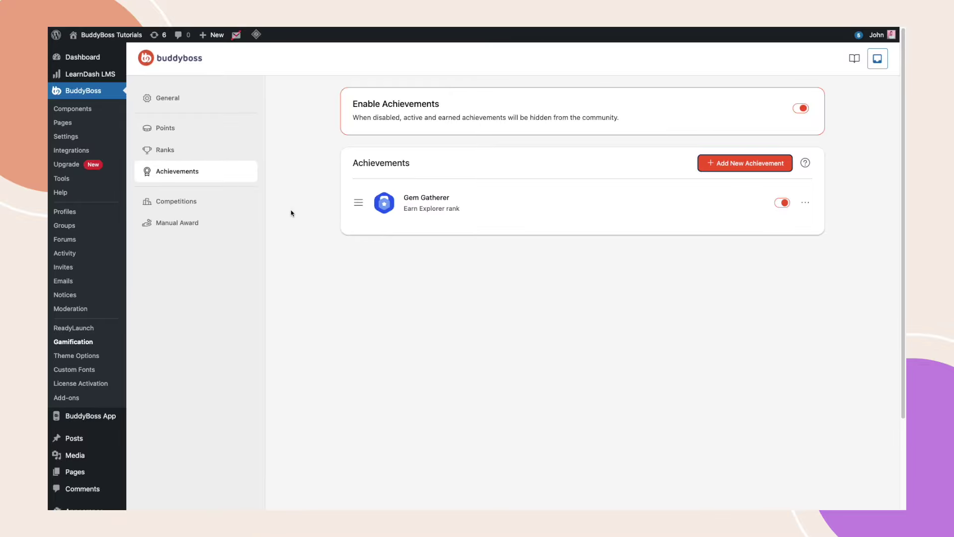
Start a new competition named Treasure Hoarder with the user action "A user completes their profile 100%".
left_click(188, 207)
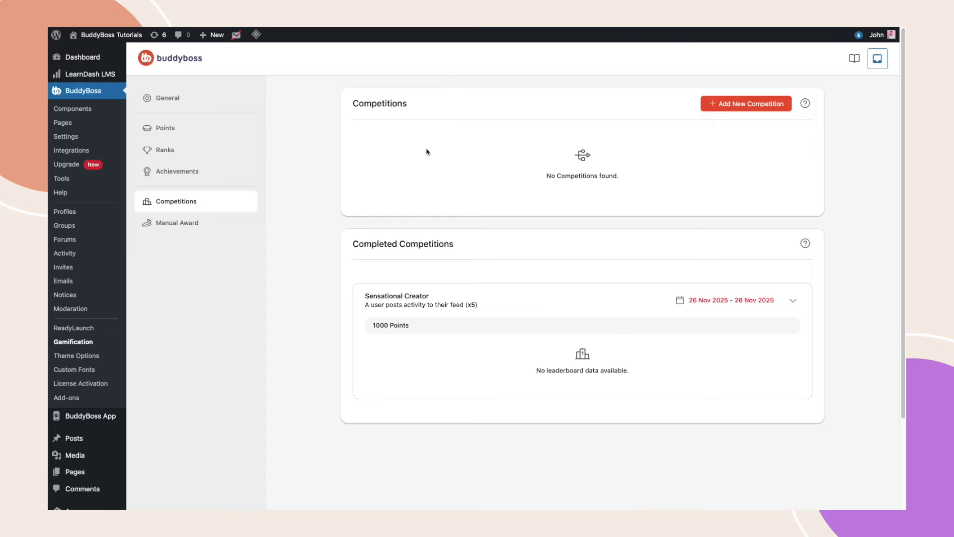
left_click(744, 104)
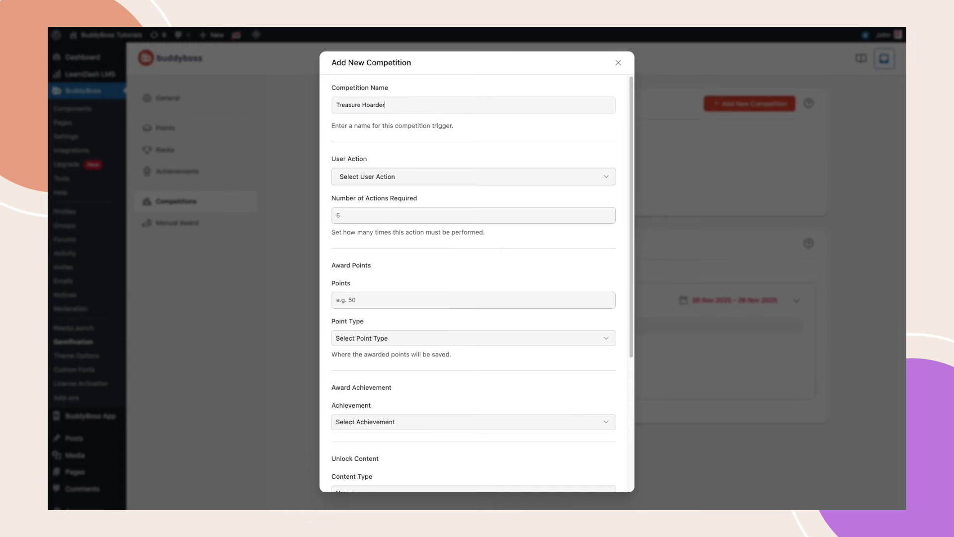
left_click(386, 178)
scroll(417, 263, "down", 5)
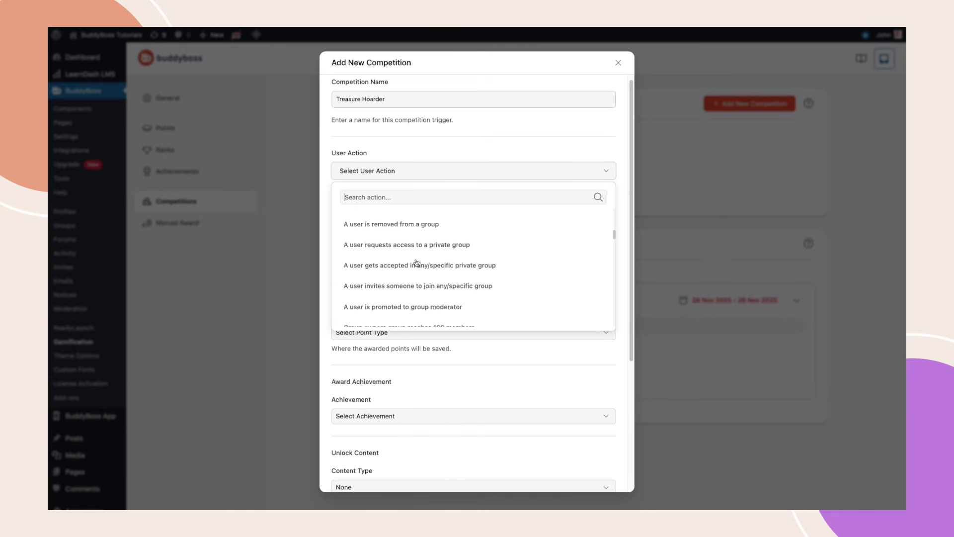
scroll(417, 263, "down", 10)
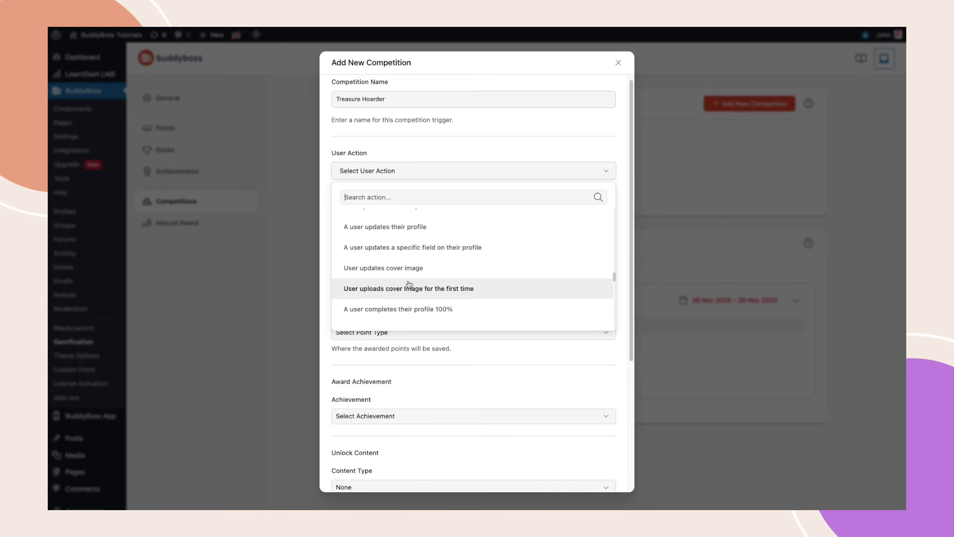
left_click(394, 310)
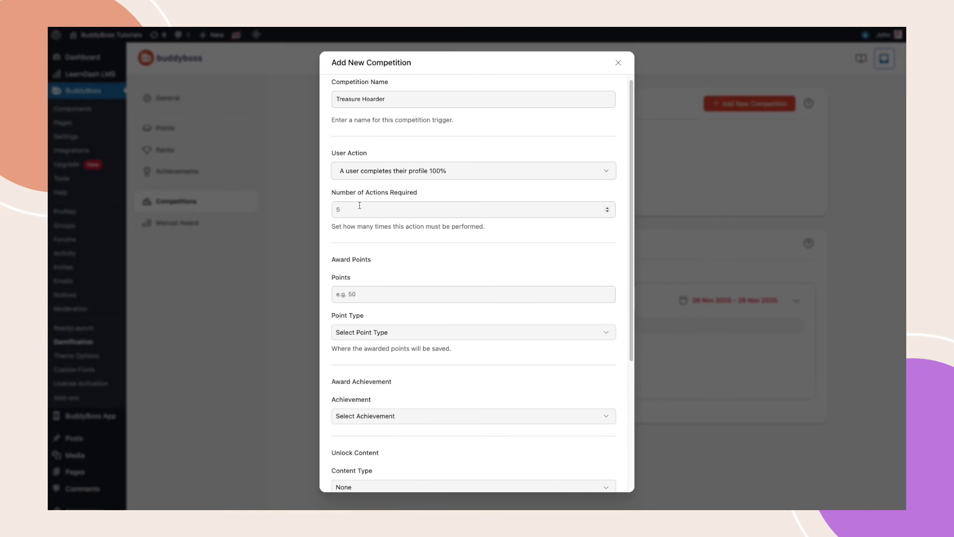
Set the competition's rewards to 50 points of the Crystal type and the Gem Gatherer achievement.
left_click(362, 293)
type("50")
left_click(398, 333)
left_click(397, 374)
scroll(396, 374, "down", 4)
left_click(386, 227)
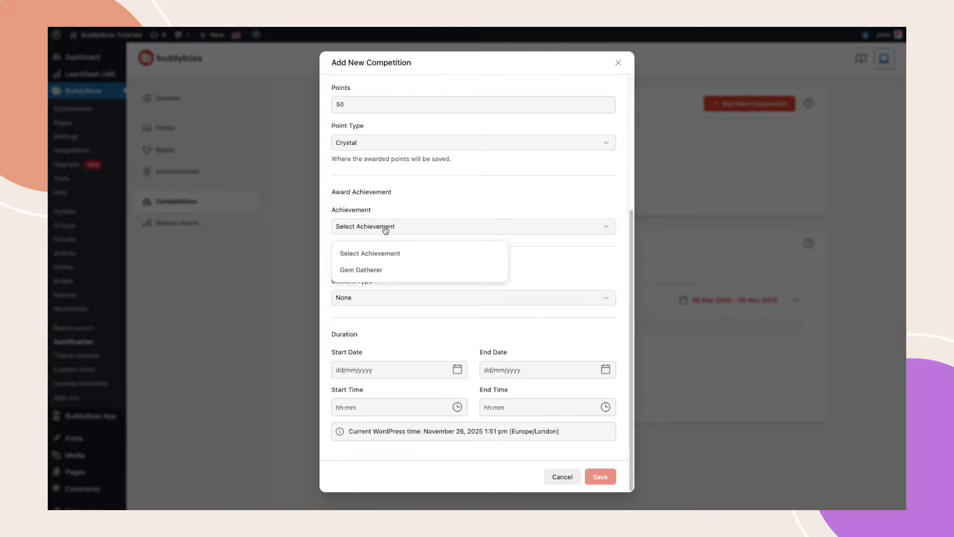
left_click(394, 277)
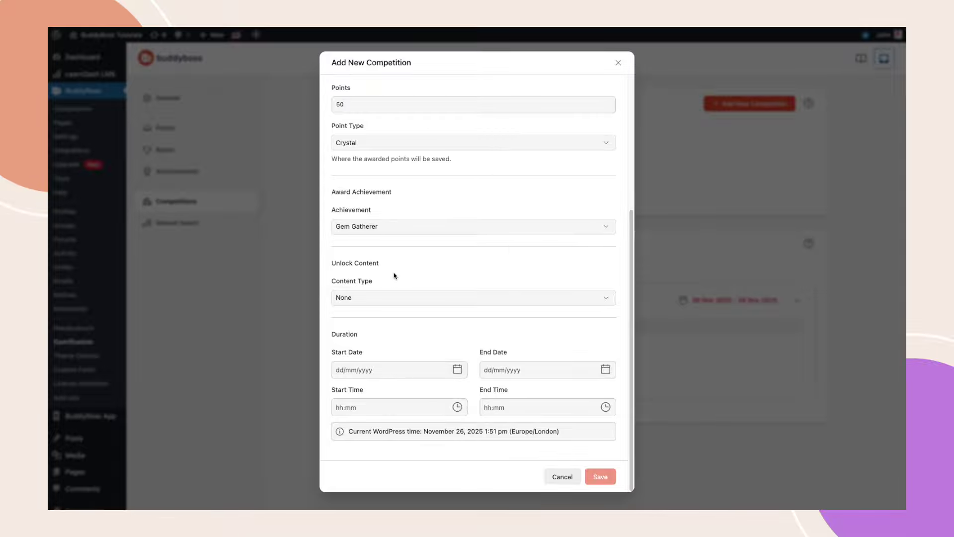
Set the competition to unlock social group access to the Business Meet group.
left_click(374, 297)
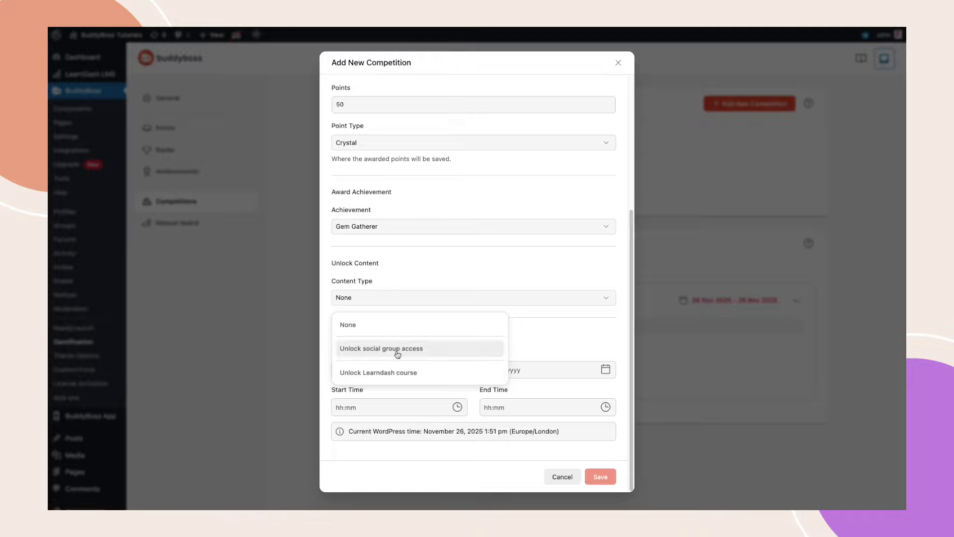
left_click(446, 355)
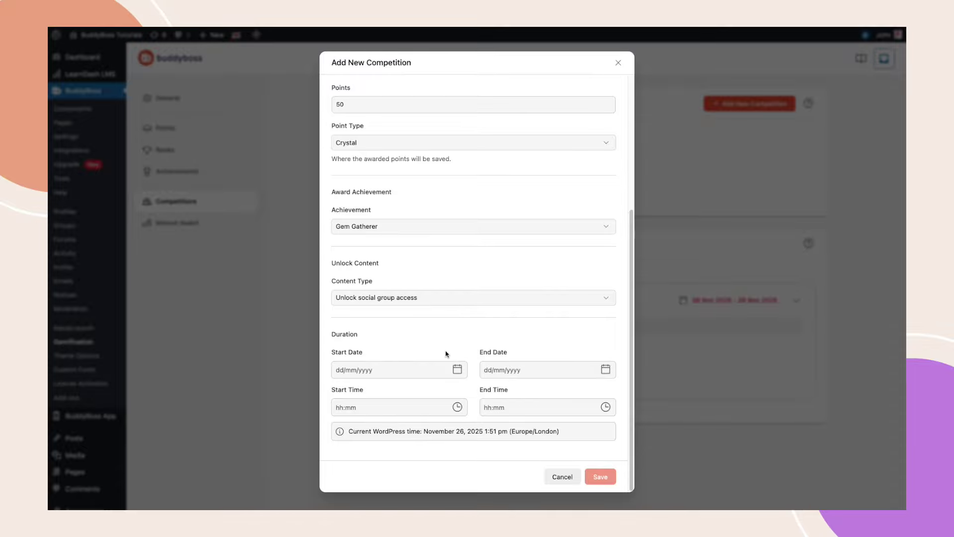
left_click(428, 335)
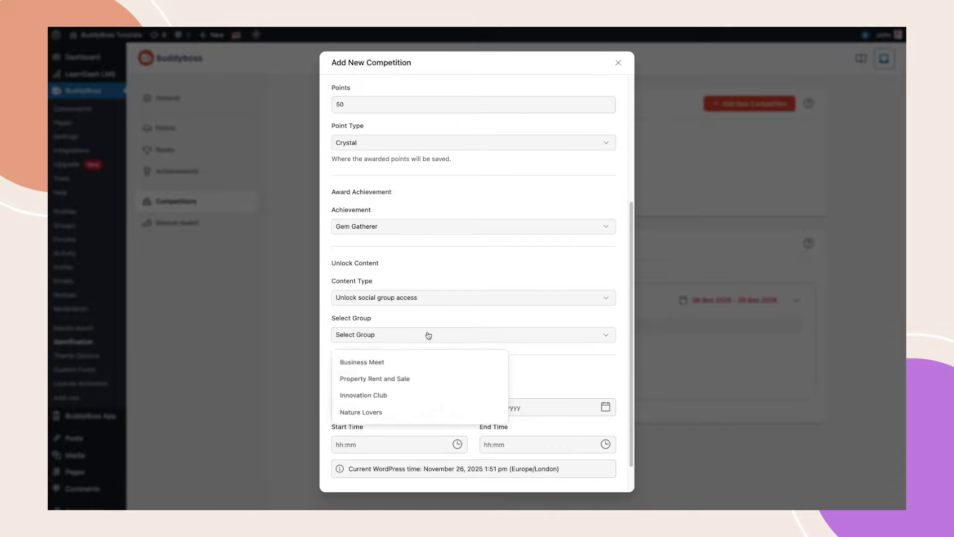
left_click(420, 363)
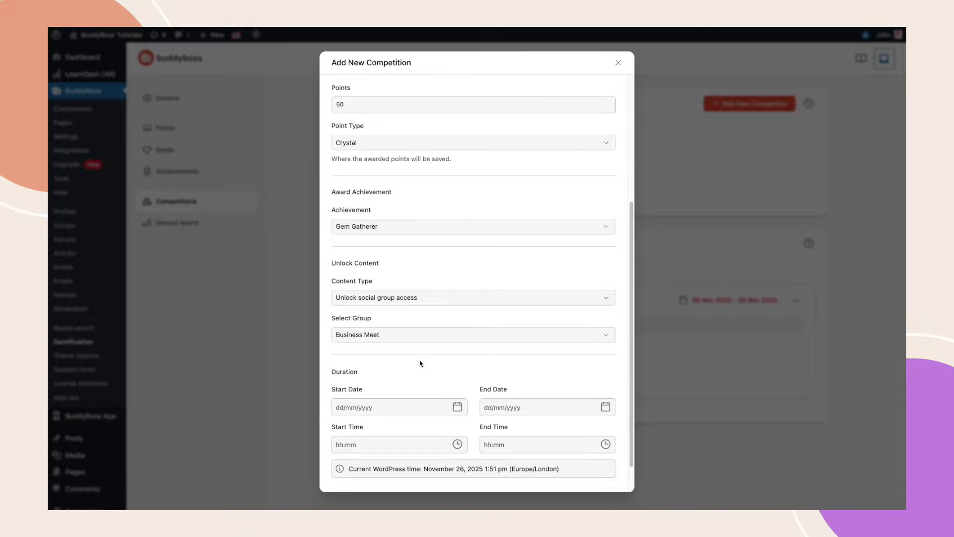
Set the competition to run from 26/11/2025 at 09:00 until 30/11/2025 at 23:59, and save it.
scroll(420, 363, "down", 1)
left_click(457, 369)
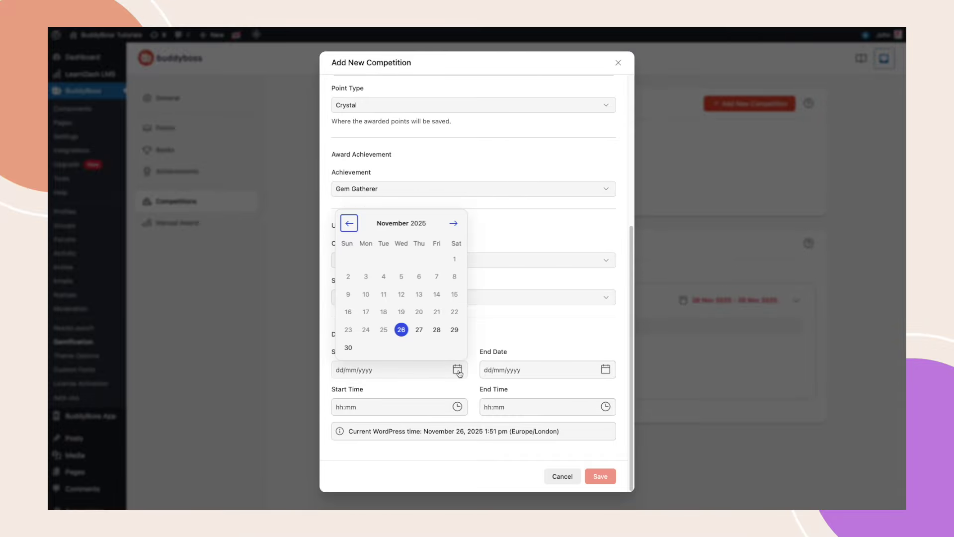
left_click(405, 332)
left_click(605, 370)
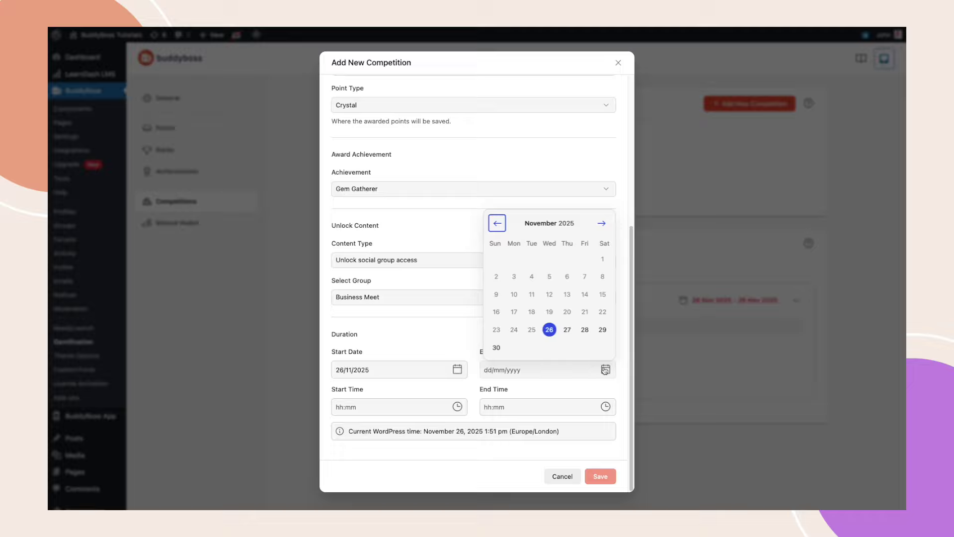
left_click(496, 347)
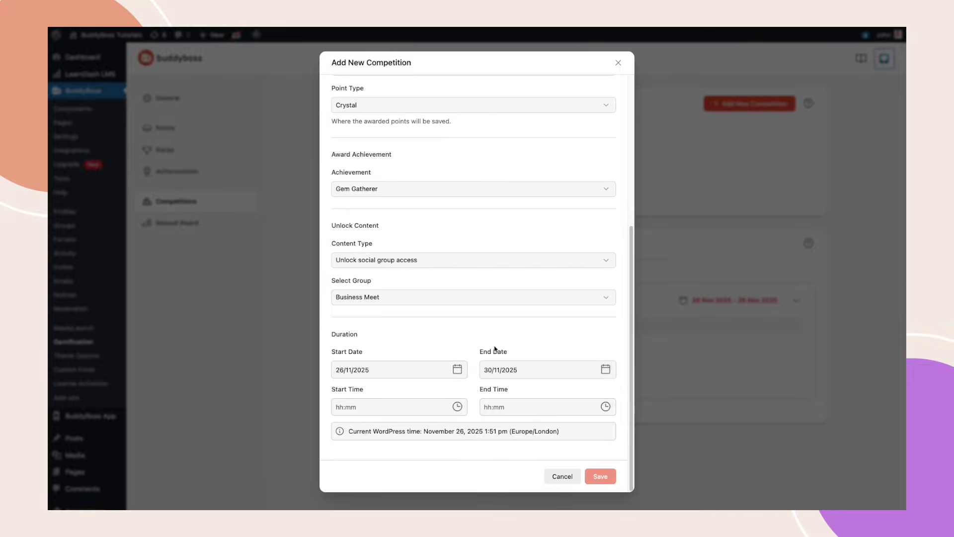
left_click(463, 406)
left_click(434, 384)
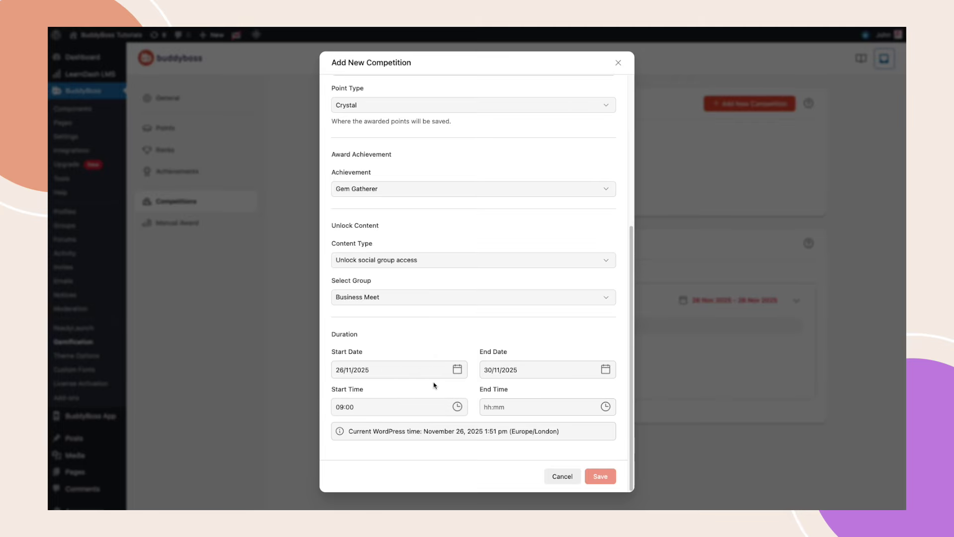
left_click(597, 406)
left_click(590, 385)
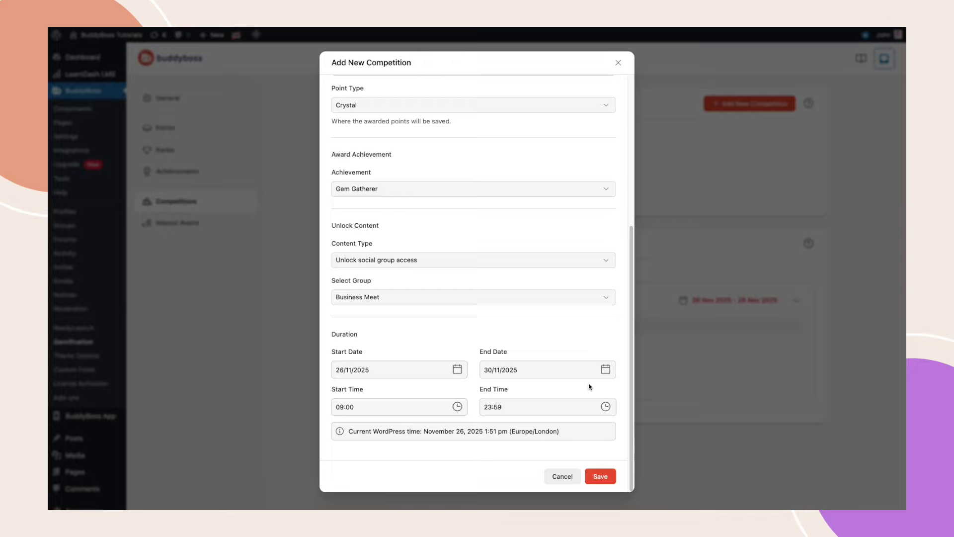
left_click(601, 478)
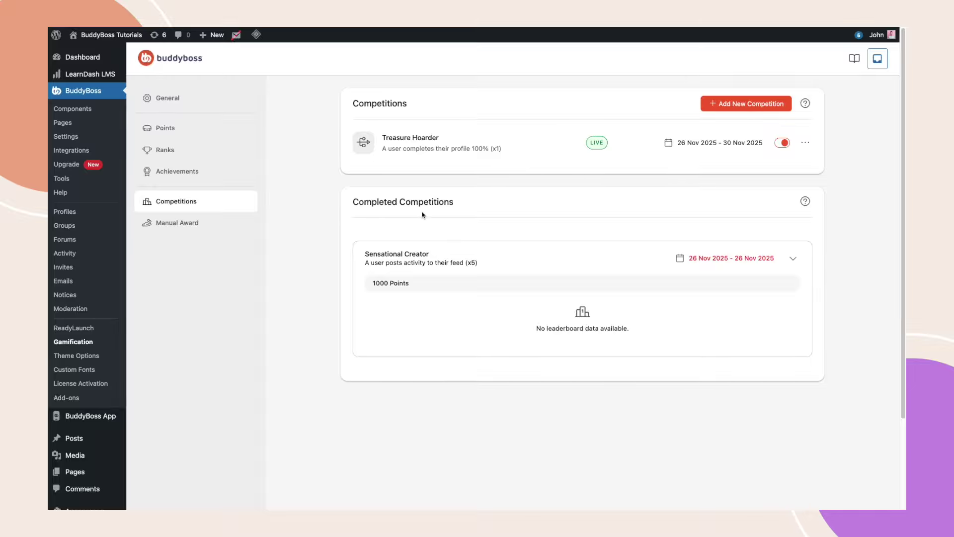
Fill in a manual award of 10 Crystal points for a member found by username.
left_click(184, 223)
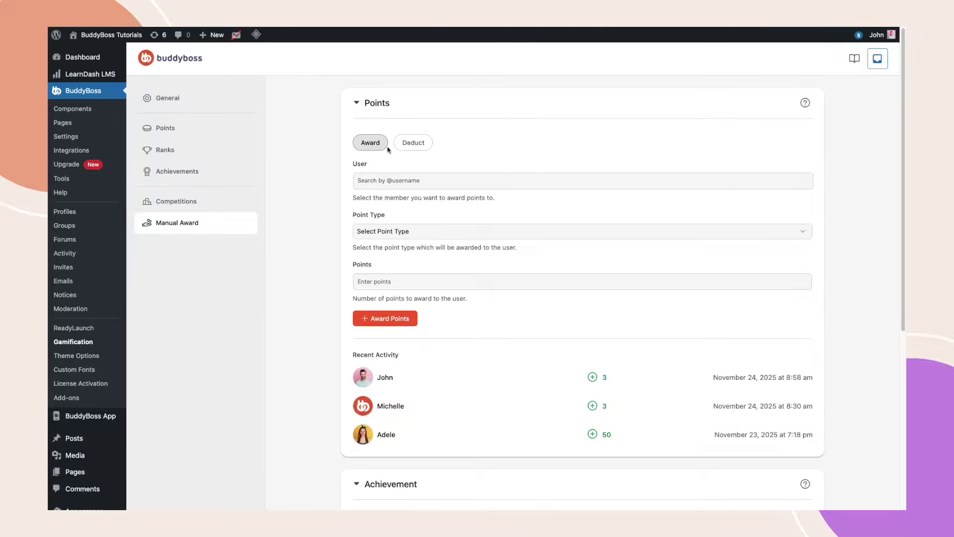
left_click(424, 149)
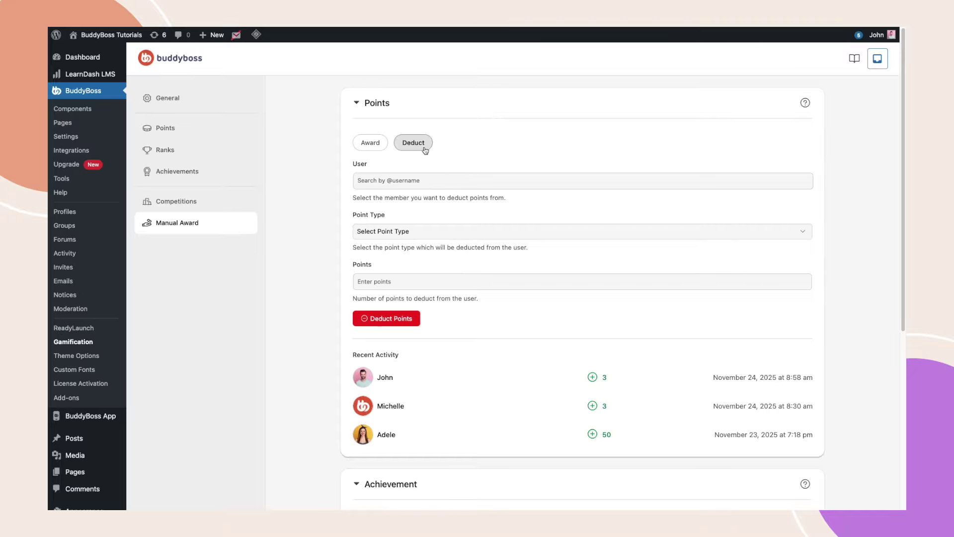
left_click(368, 144)
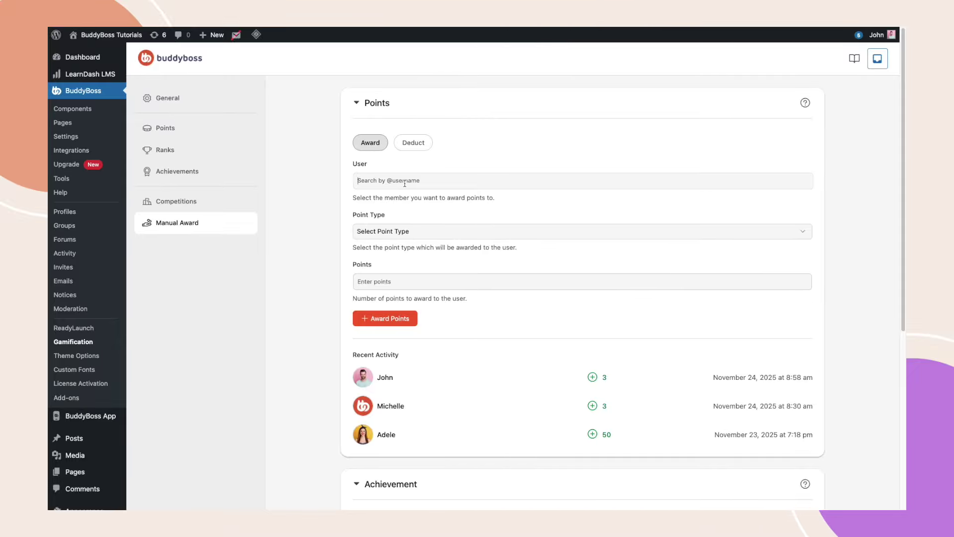
type("adele")
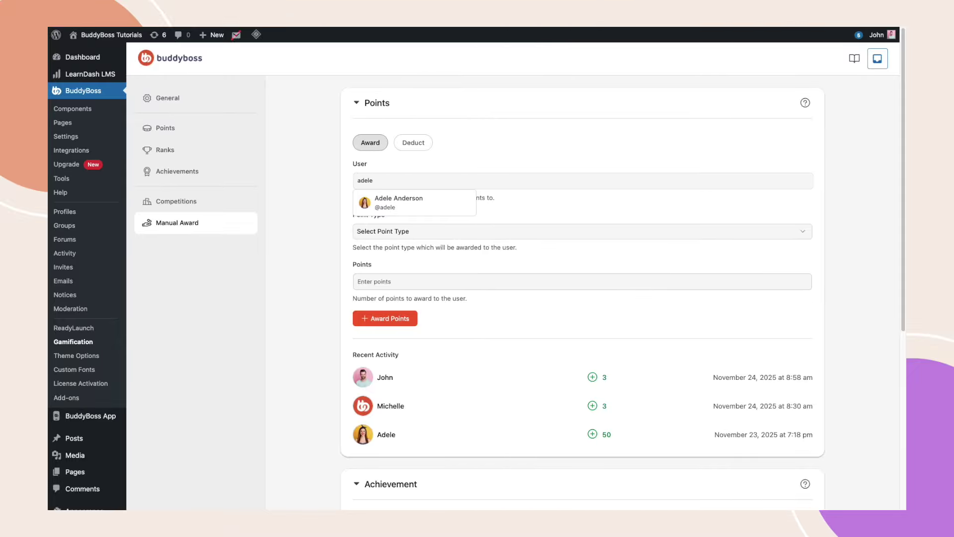
left_click(411, 202)
left_click(413, 280)
left_click(409, 324)
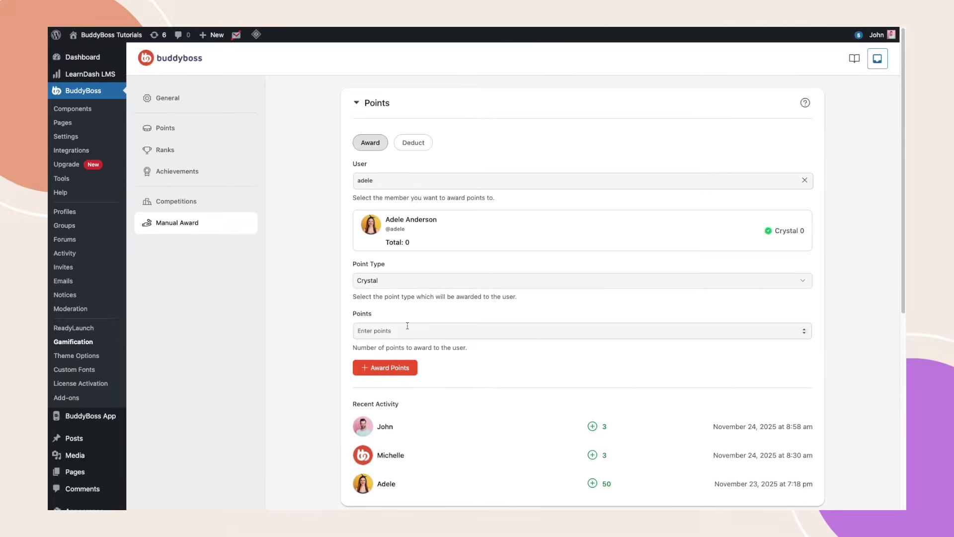
left_click(409, 330)
type("10")
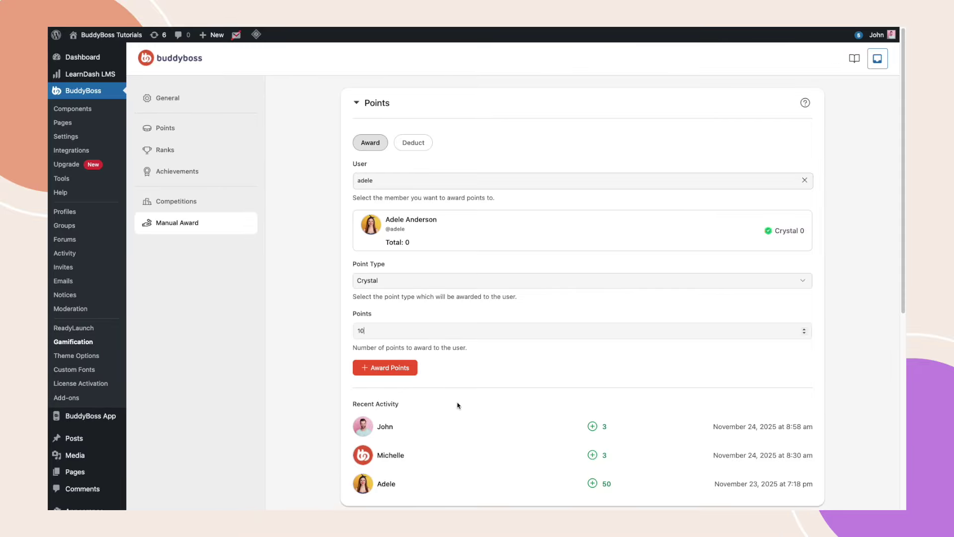
scroll(457, 405, "down", 7)
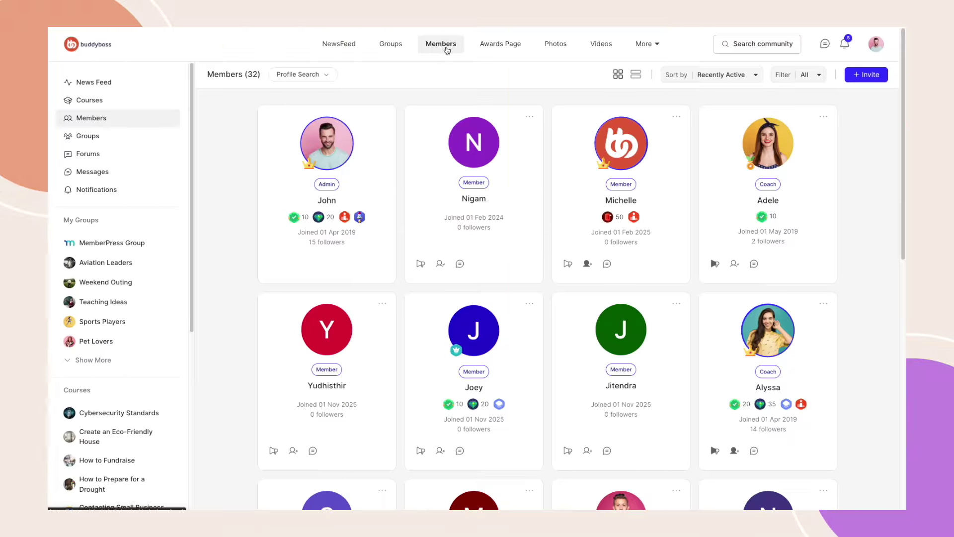
Examine the point, rank and achievement badges on the admin member's directory card and profile page.
mouse_move(295, 219)
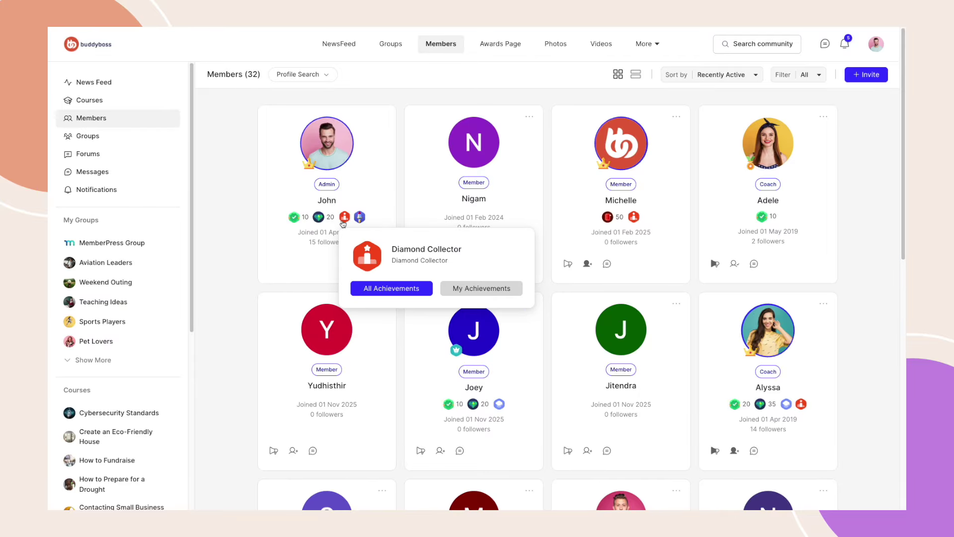
mouse_move(360, 219)
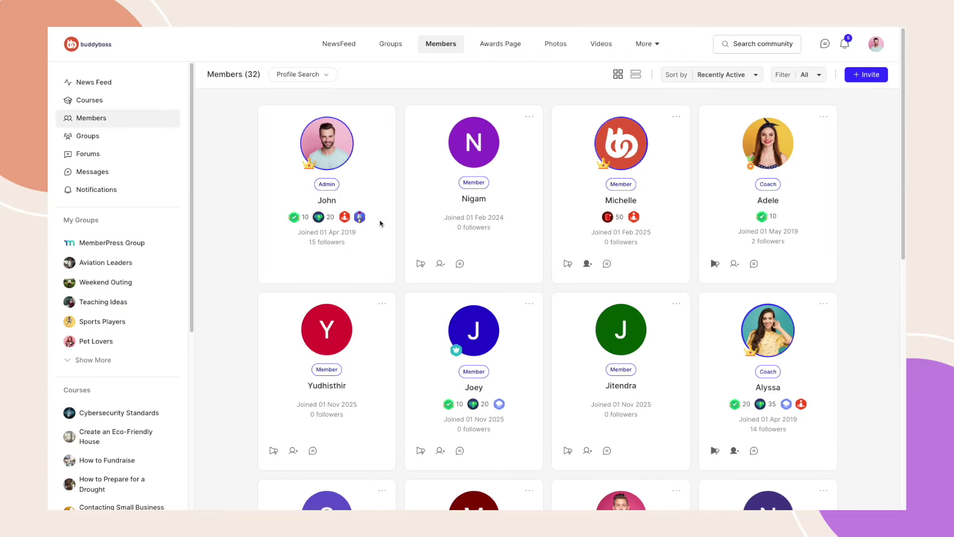
left_click(316, 147)
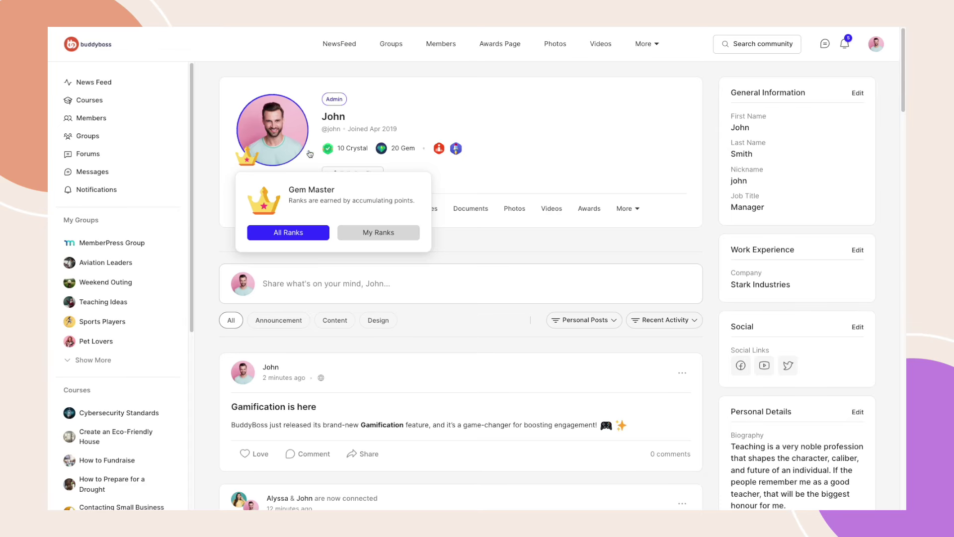
mouse_move(382, 152)
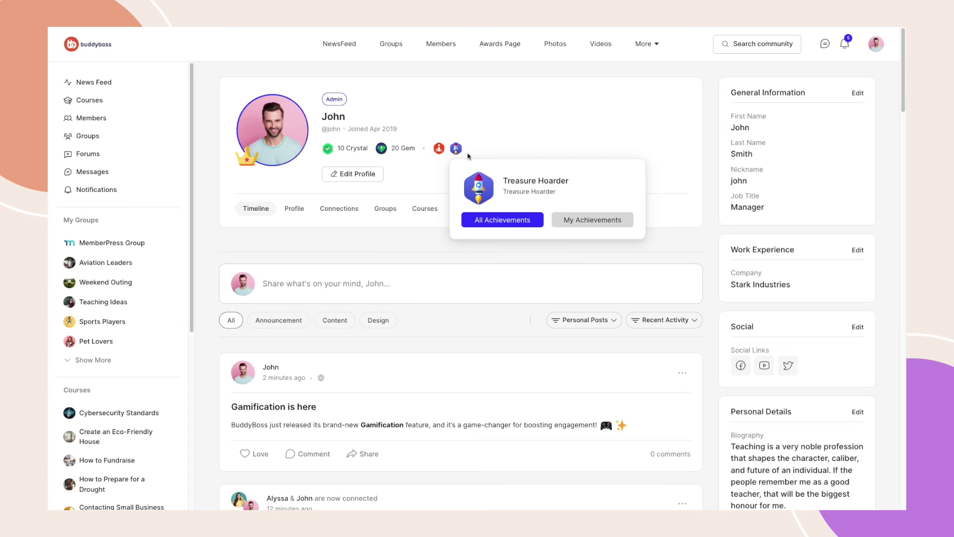
Examine the points, ranks and achievements in the Awards section of the admin member's profile.
left_click(590, 209)
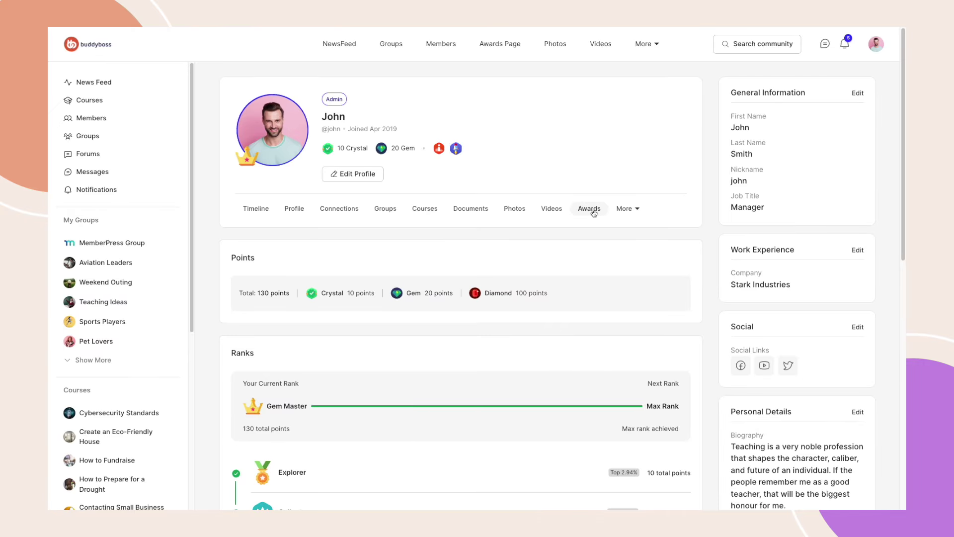
scroll(581, 279, "down", 5)
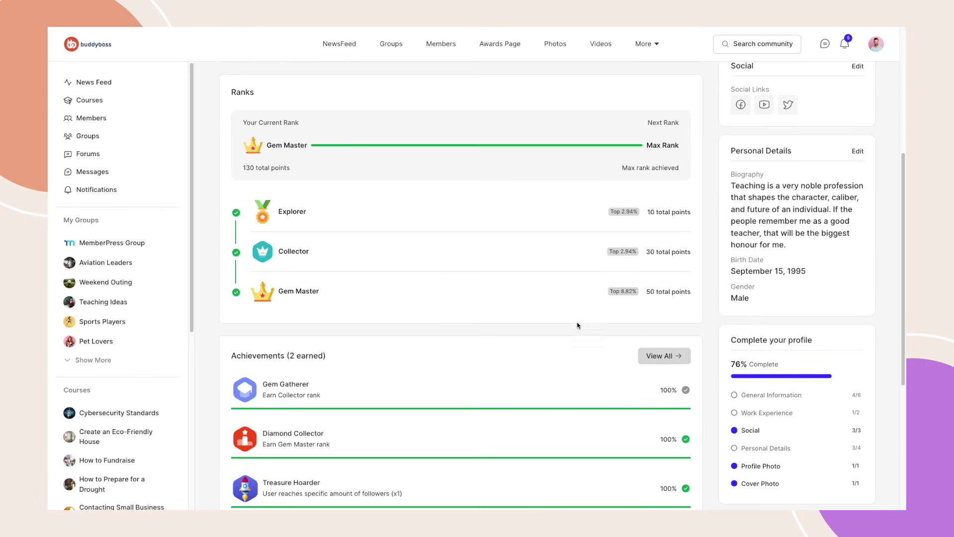
scroll(578, 326, "down", 3)
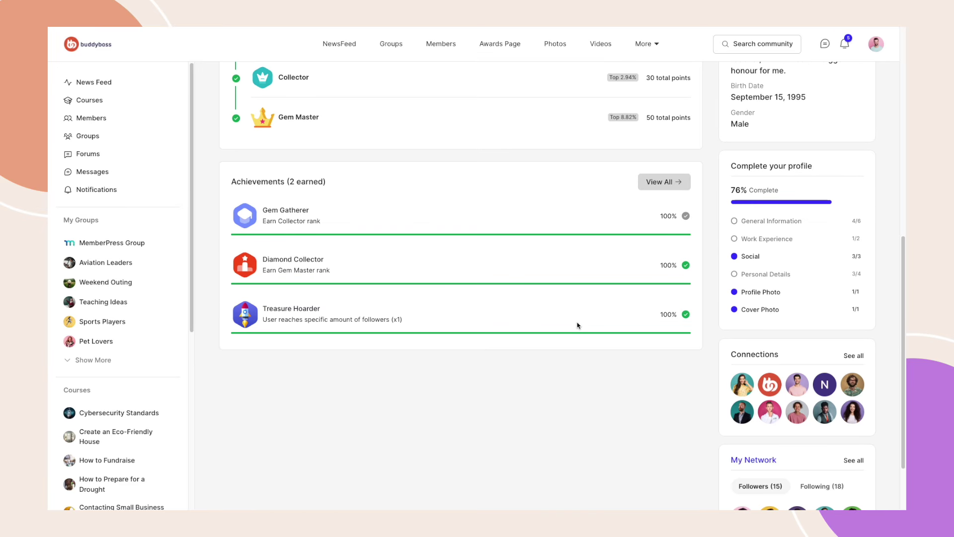
scroll(578, 326, "up", 5)
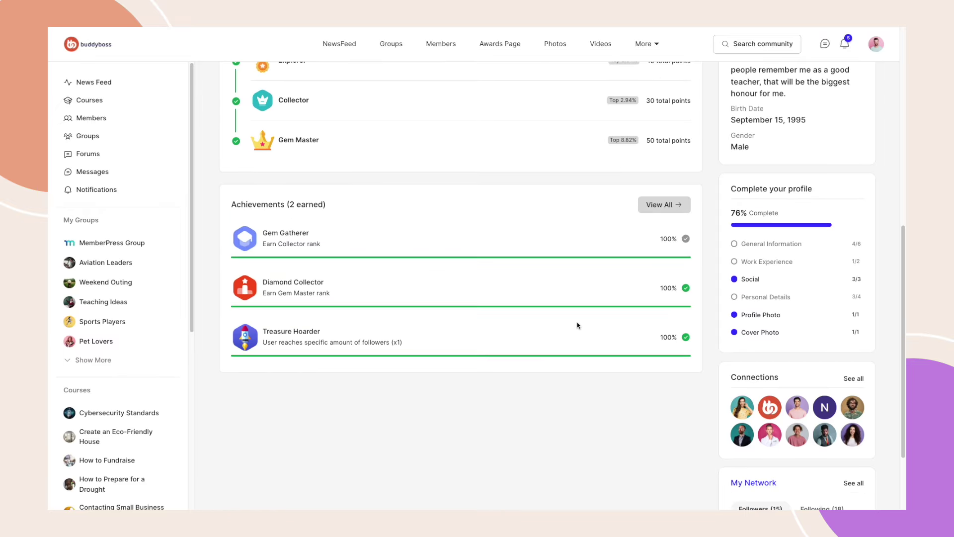
scroll(578, 325, "up", 3)
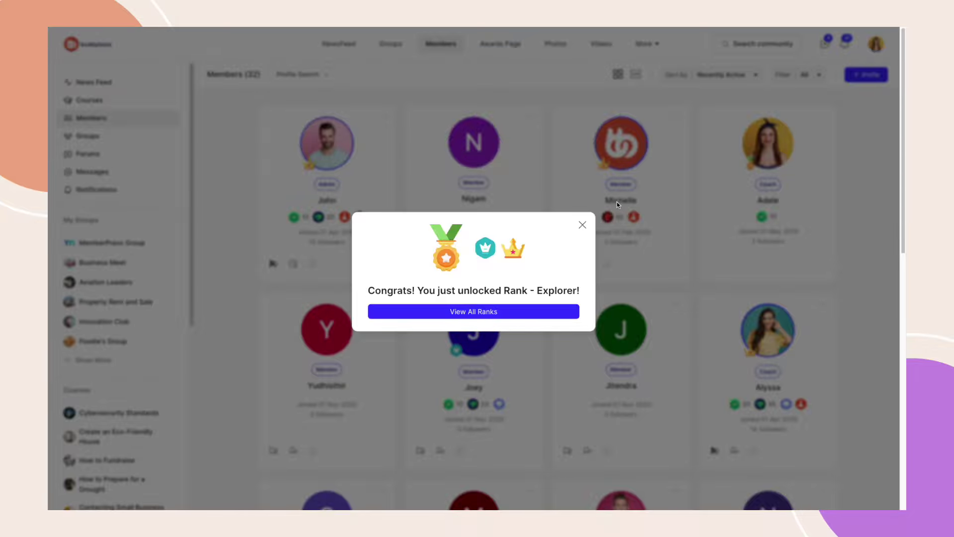
Dismiss the Explorer rank popup and view the leaderboard and competitions on the community's Awards Page.
left_click(583, 227)
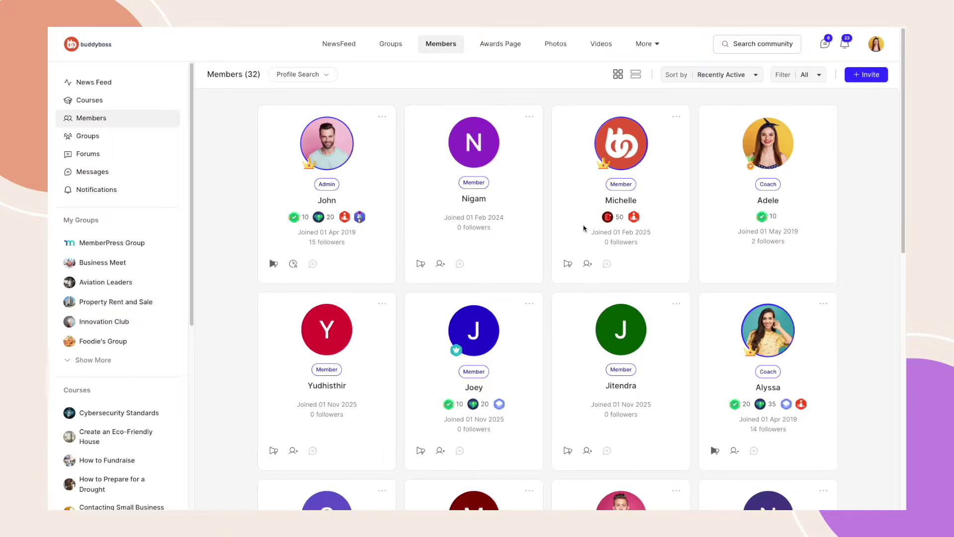
left_click(493, 48)
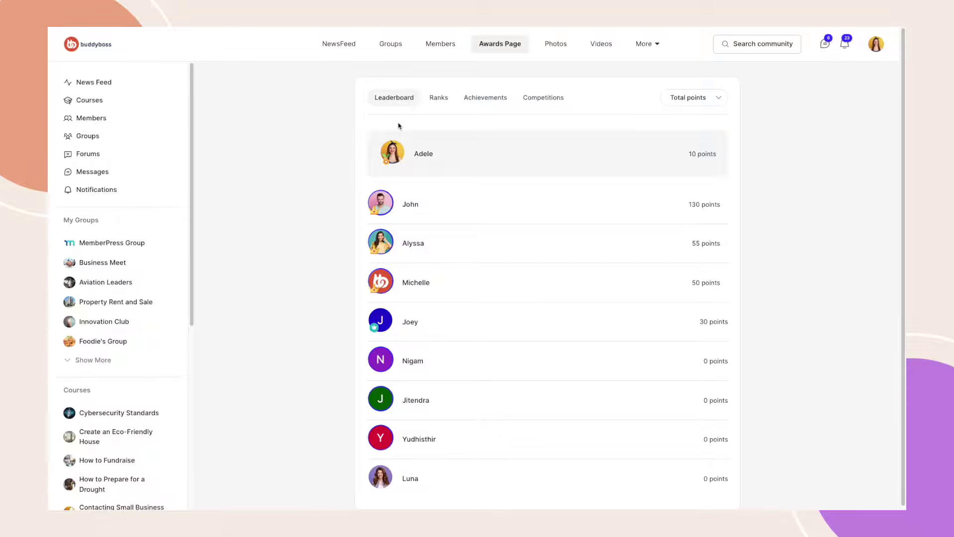
left_click(556, 101)
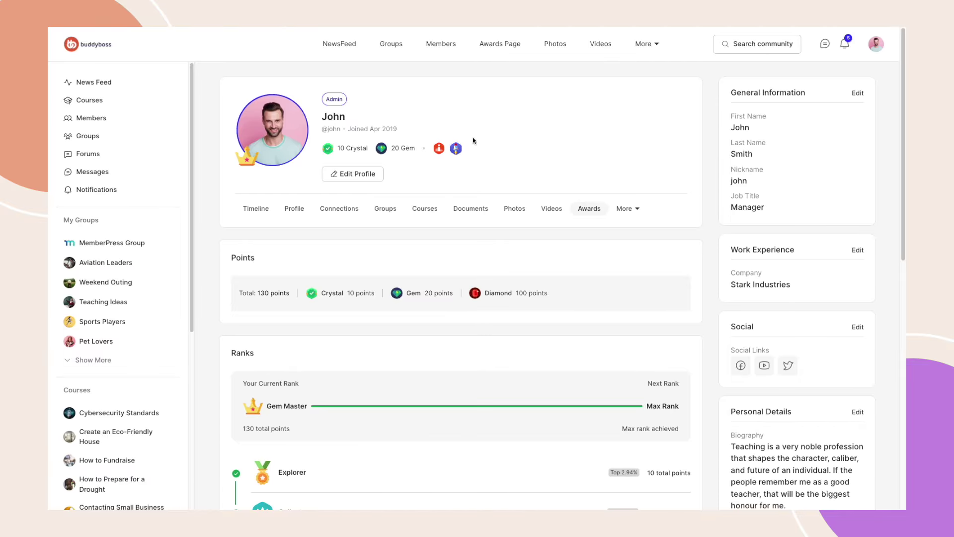
Review the admin profile's point badges and earned awards once more, and open the Awards Page leaderboard.
mouse_move(281, 142)
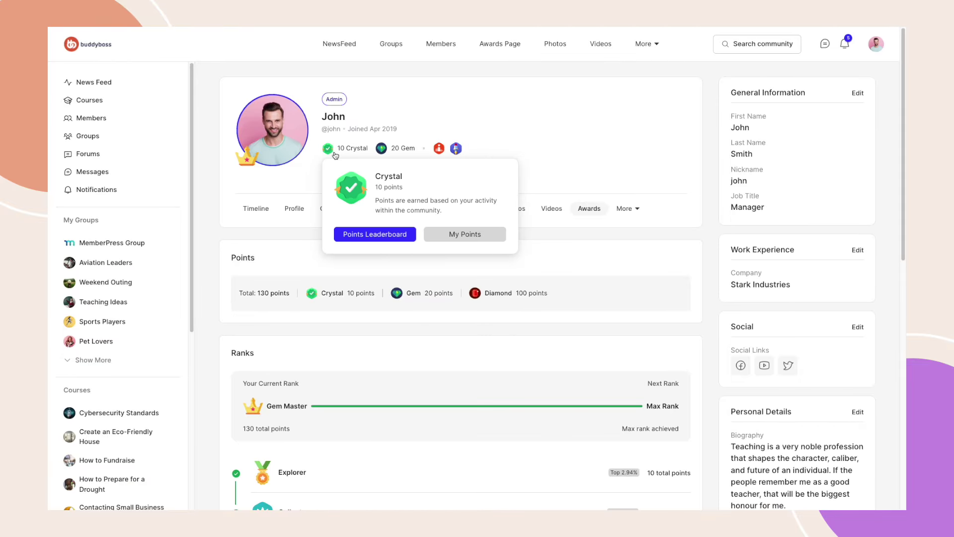
mouse_move(382, 152)
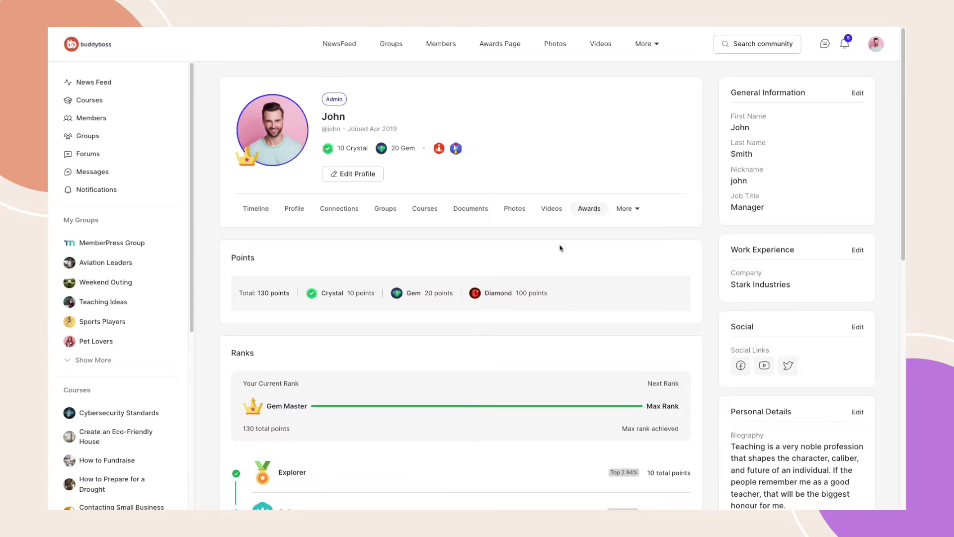
scroll(558, 308, "down", 6)
scroll(559, 313, "down", 1)
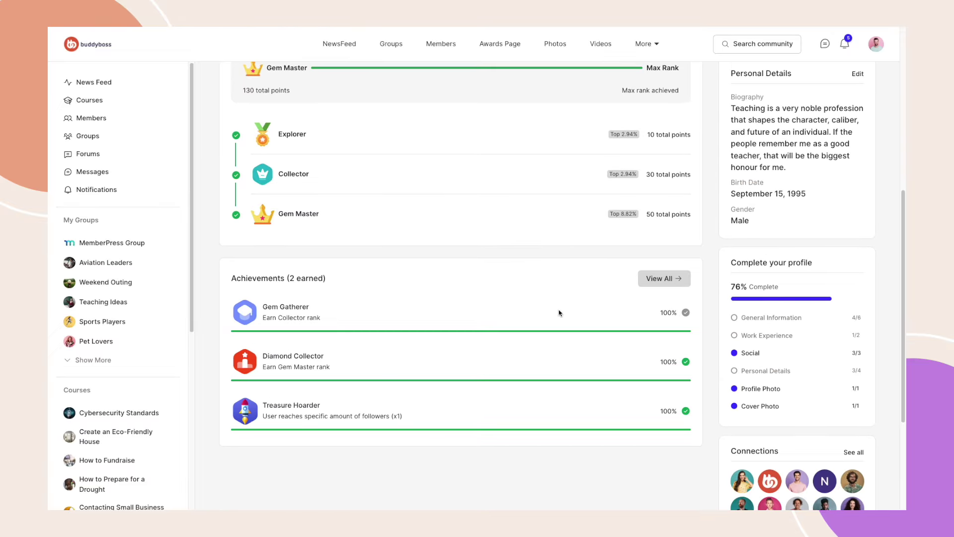
scroll(559, 312, "up", 7)
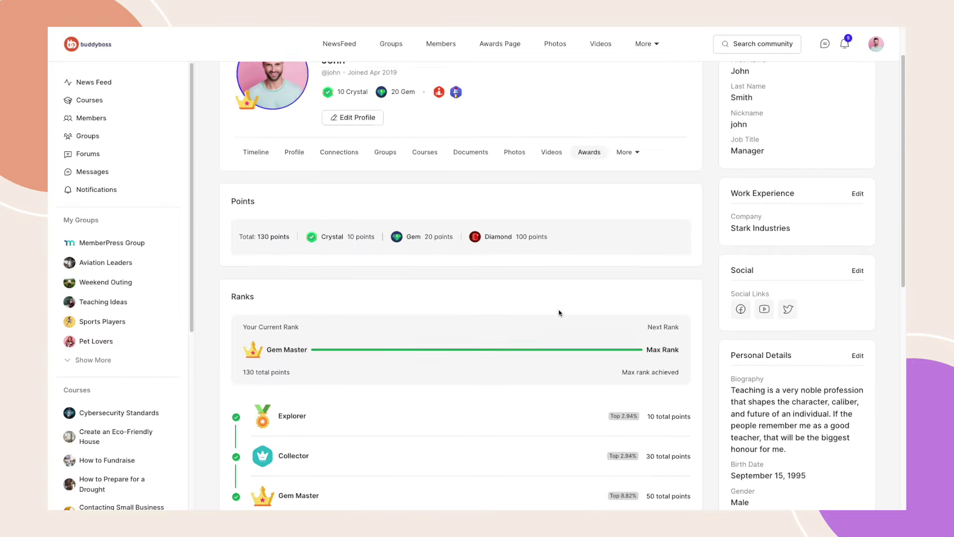
left_click(497, 48)
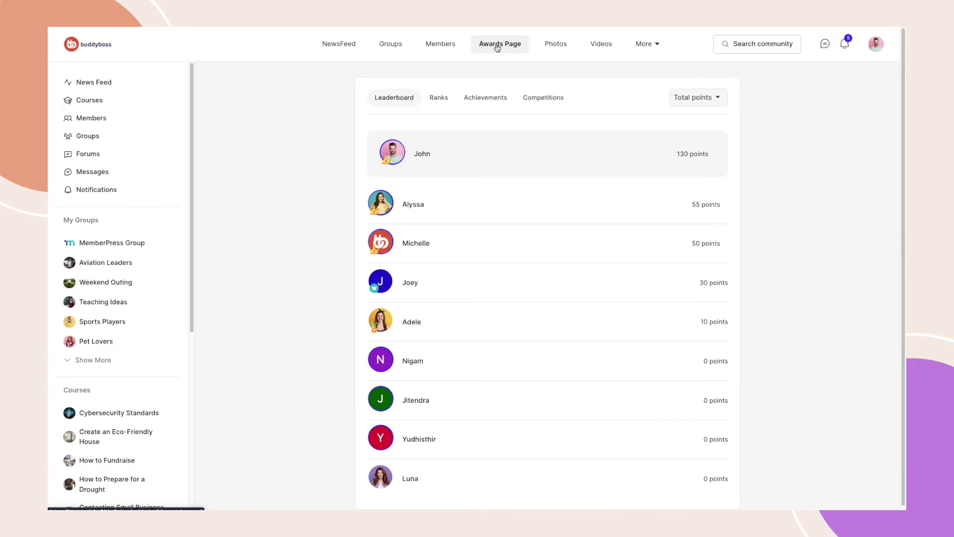